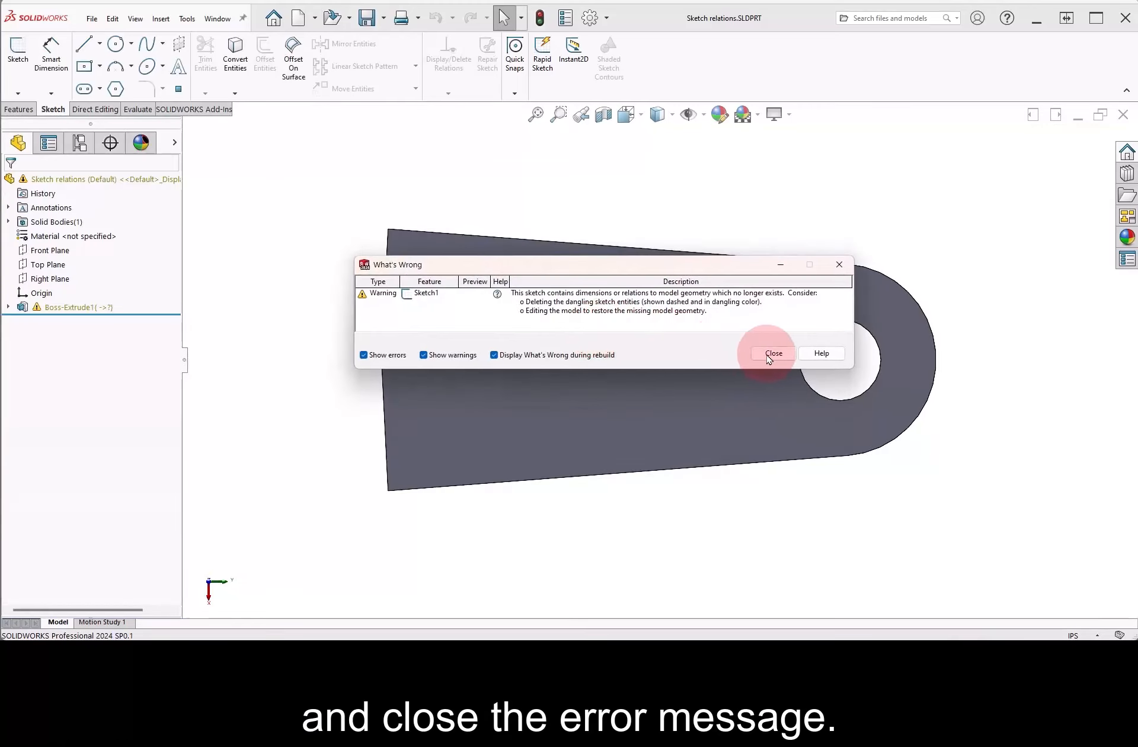
# Dismiss the What's Wrong report and open the sketch of Boss-Extrude1 for editing.
pyautogui.click(776, 355)
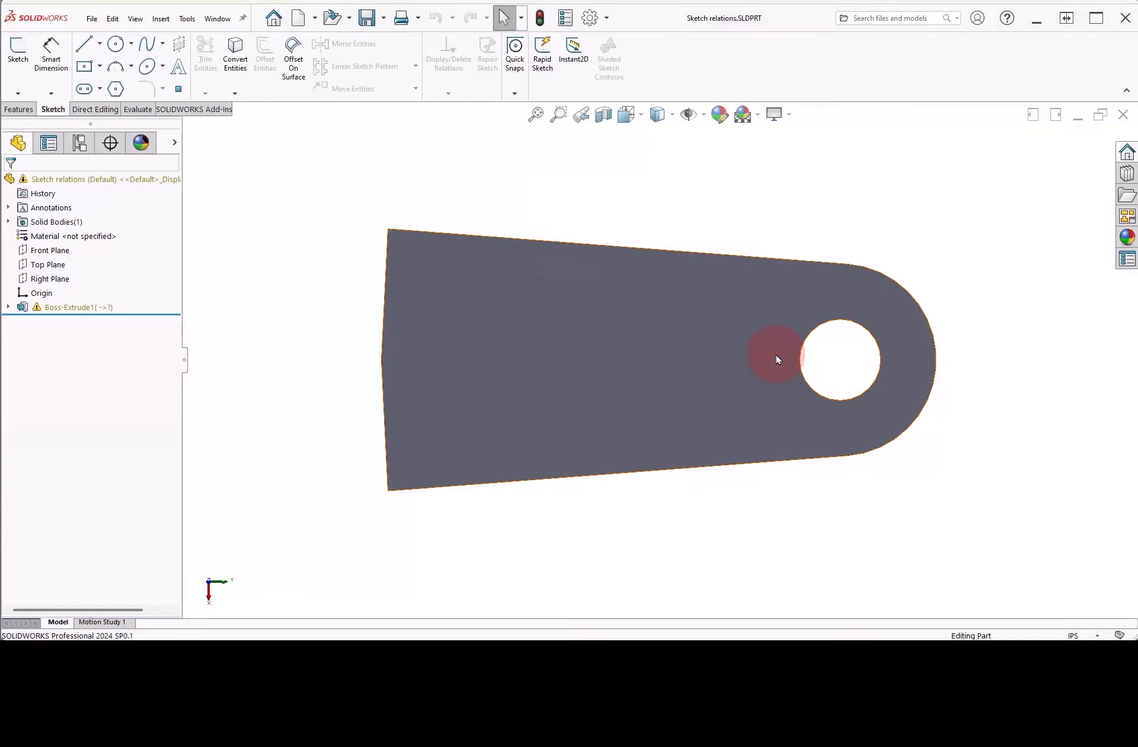
pyautogui.click(67, 307)
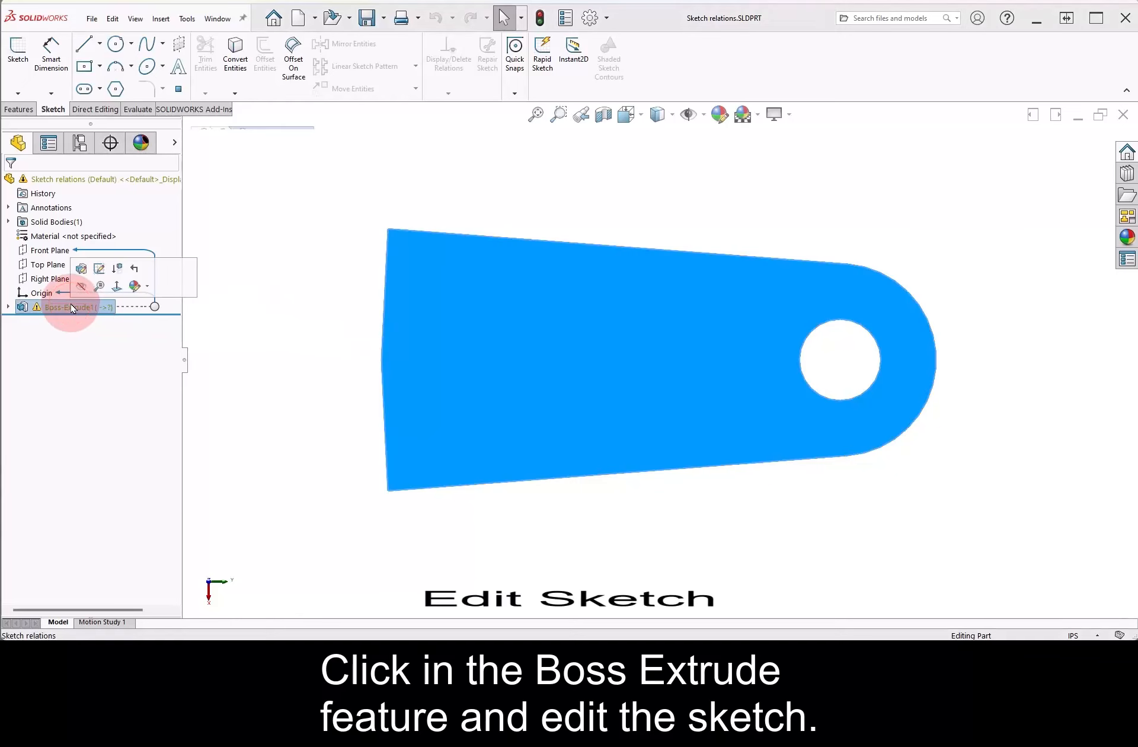
pyautogui.click(99, 272)
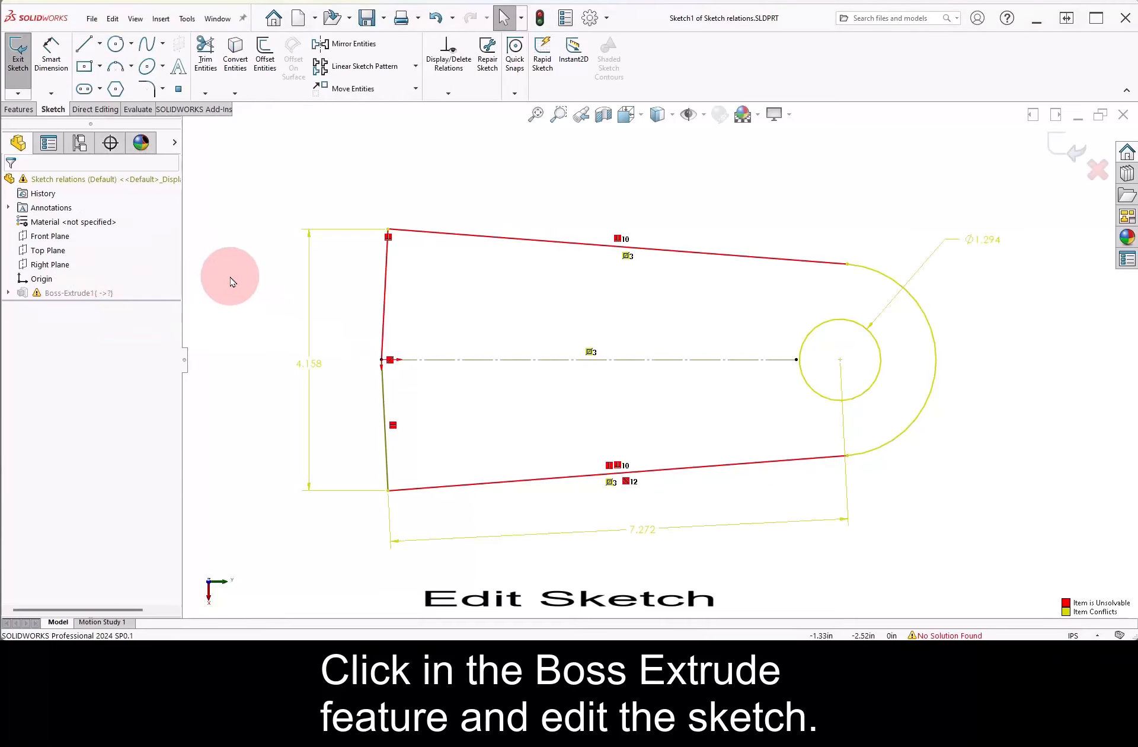
# Examine the sketch's relations under the Overdefining/Not Solved, Dangling and External filters of Display/Delete Relations.
pyautogui.click(446, 77)
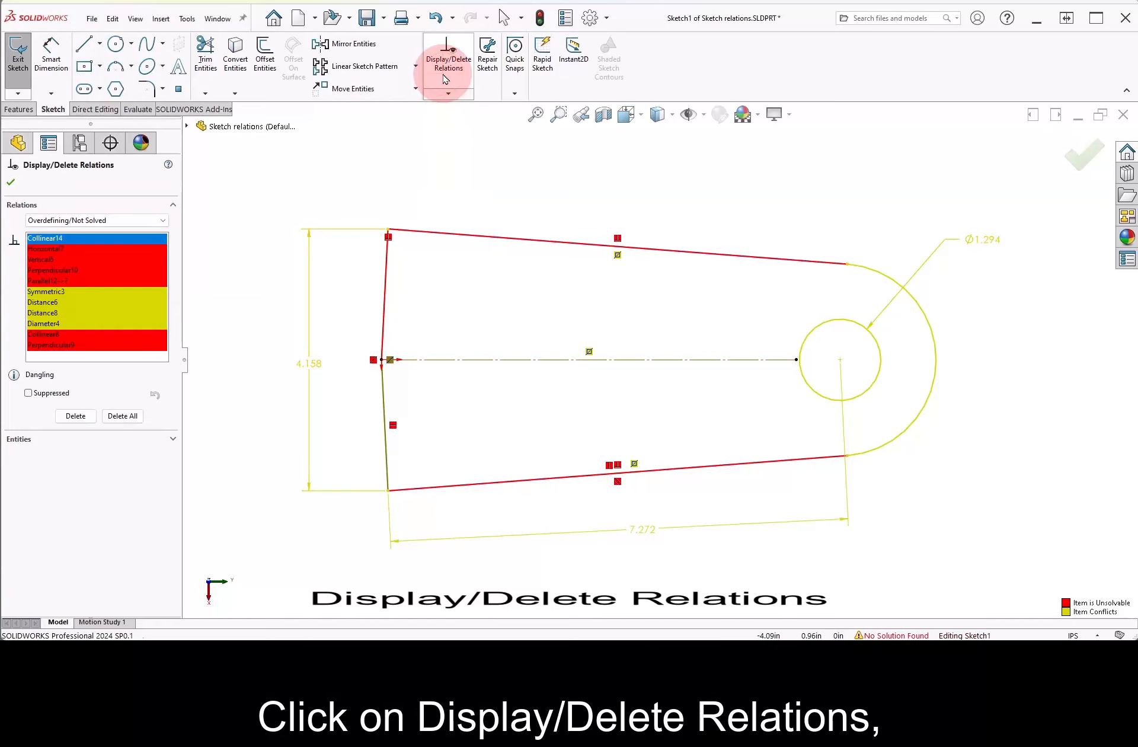
pyautogui.click(104, 260)
pyautogui.click(107, 271)
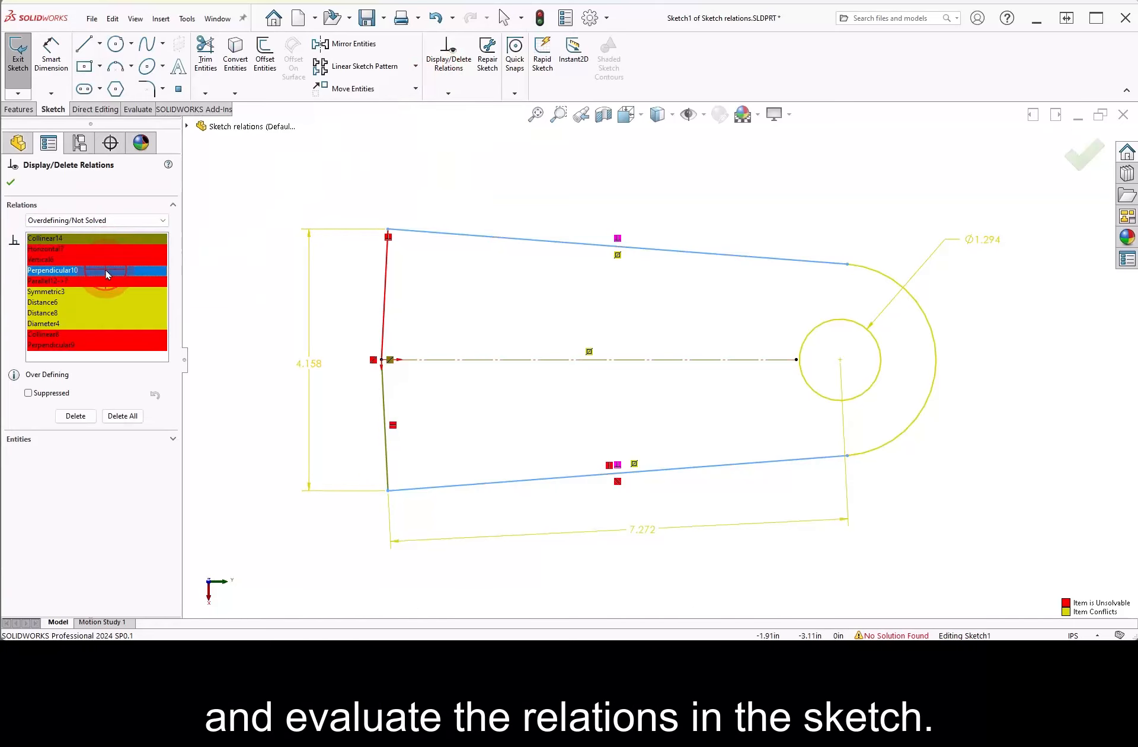
pyautogui.click(164, 220)
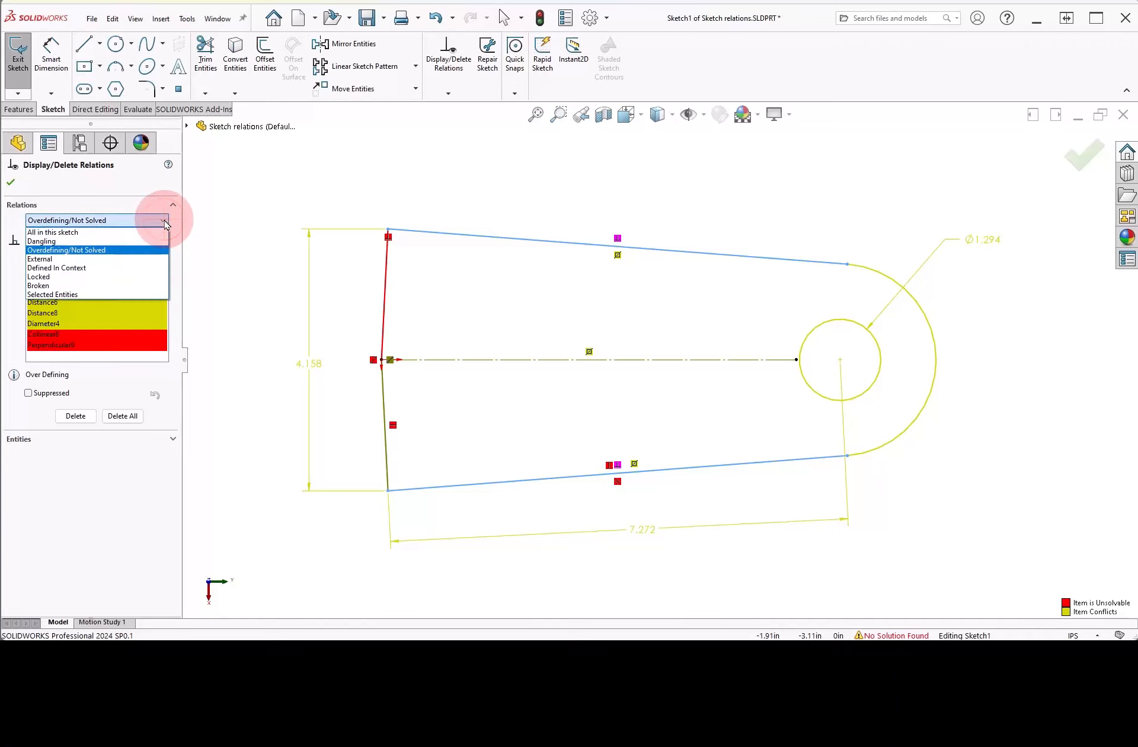
pyautogui.click(155, 241)
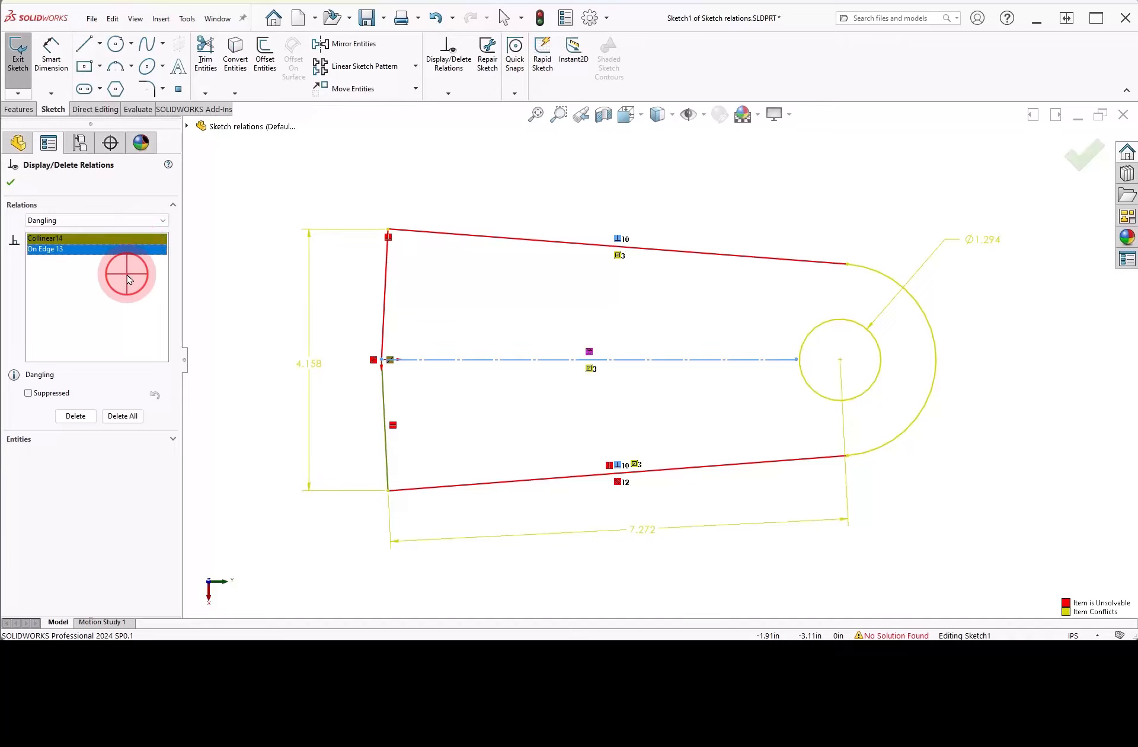
pyautogui.click(159, 221)
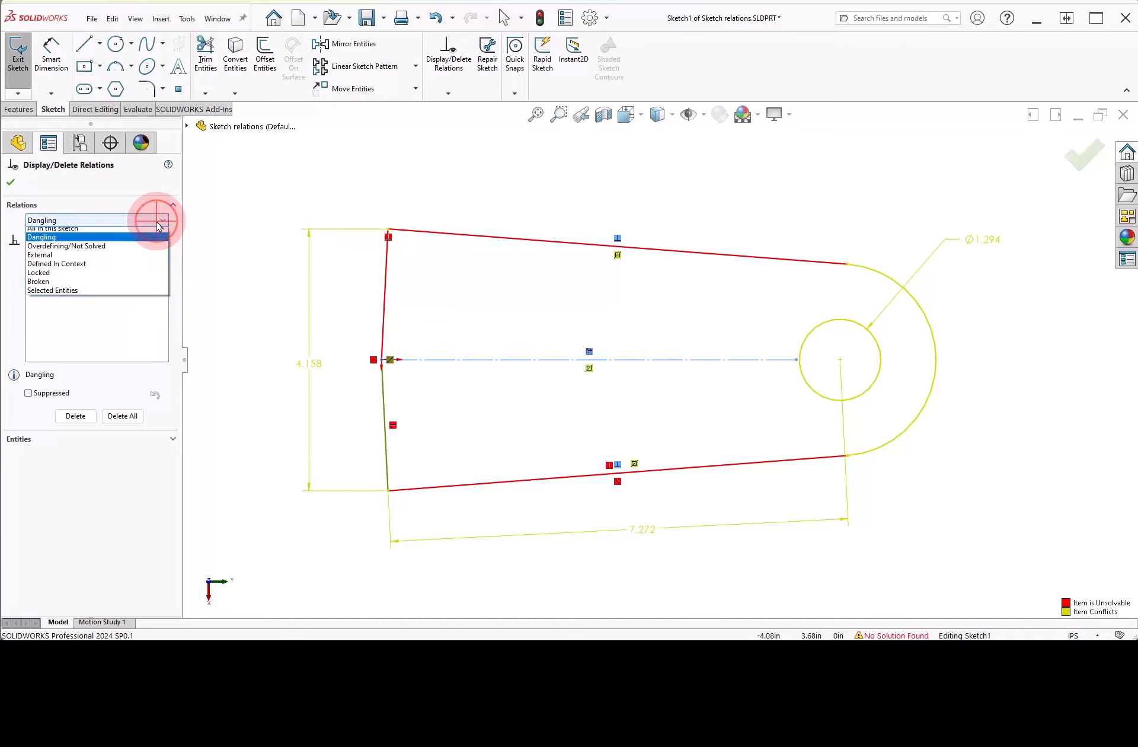
pyautogui.click(151, 255)
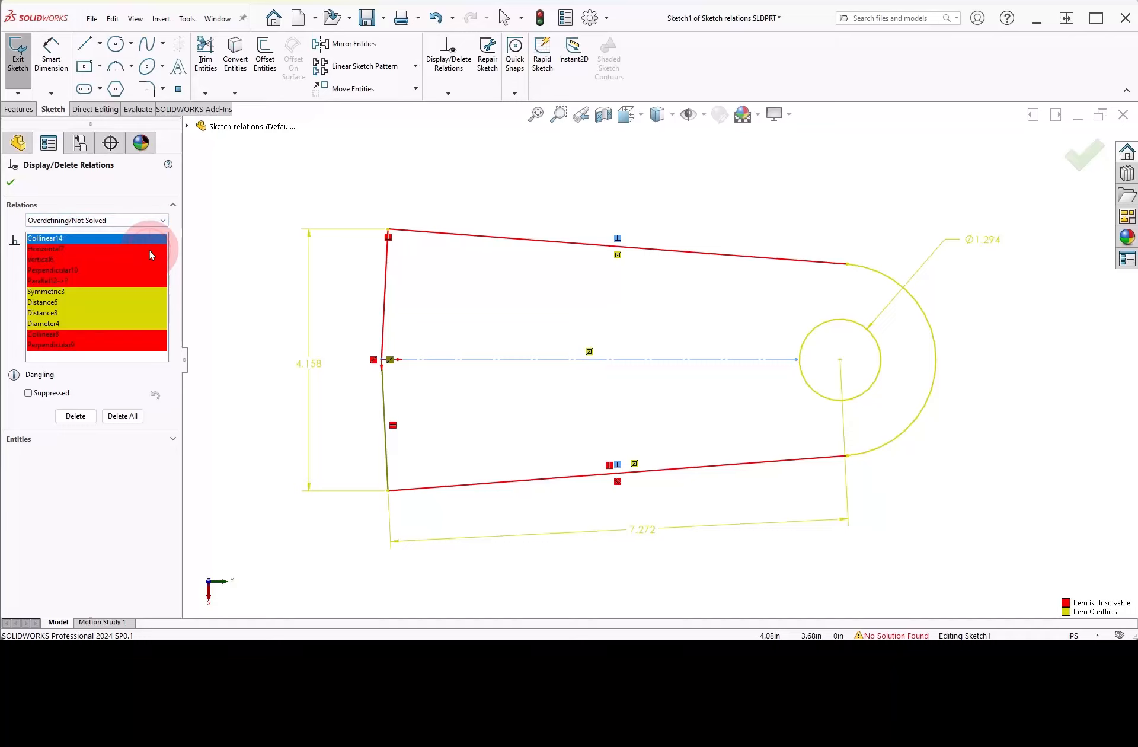
pyautogui.click(118, 271)
pyautogui.click(119, 282)
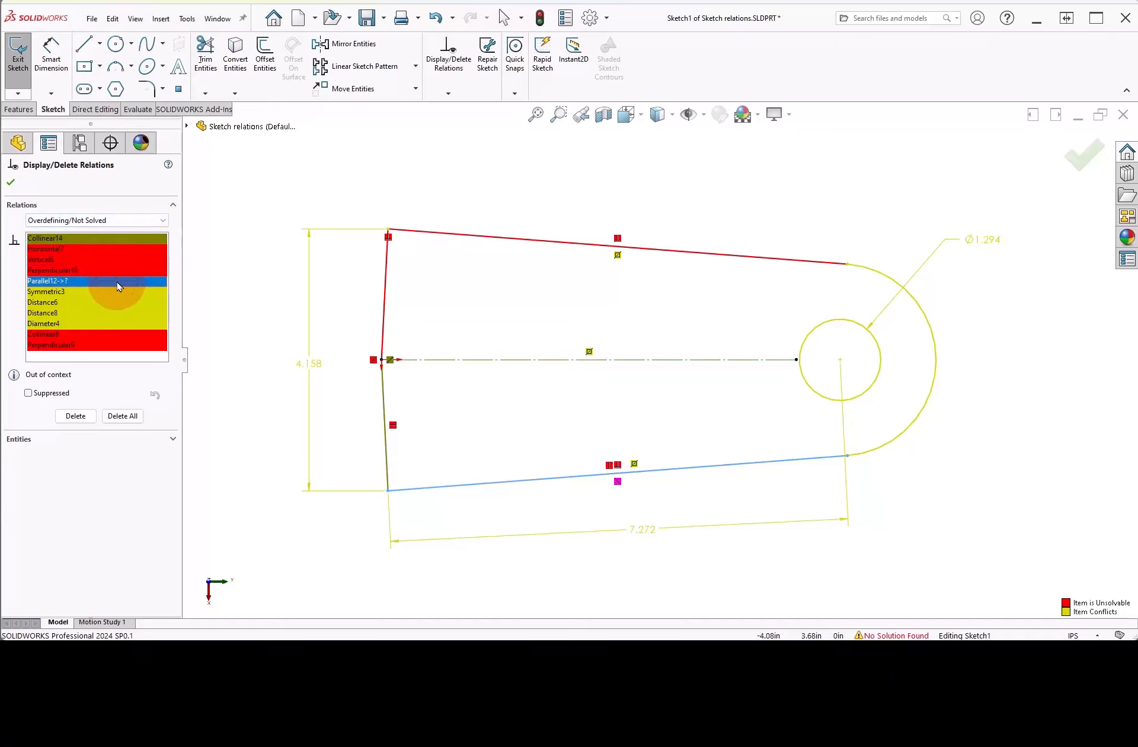
pyautogui.click(163, 221)
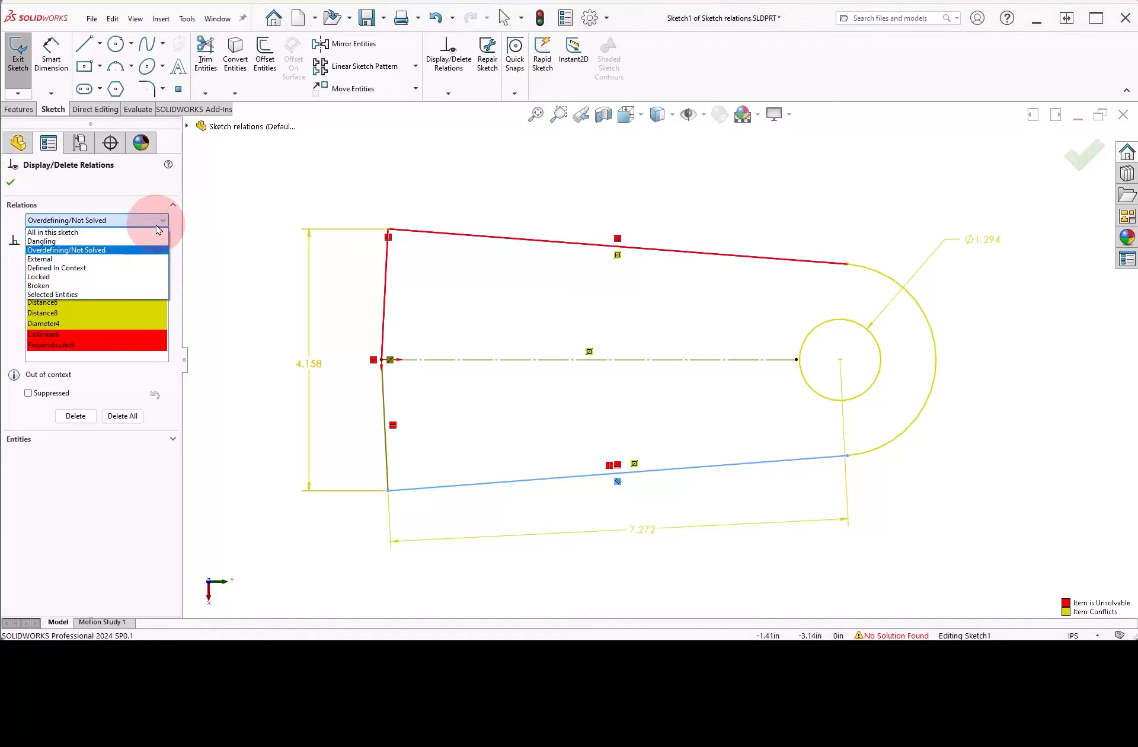
pyautogui.click(142, 259)
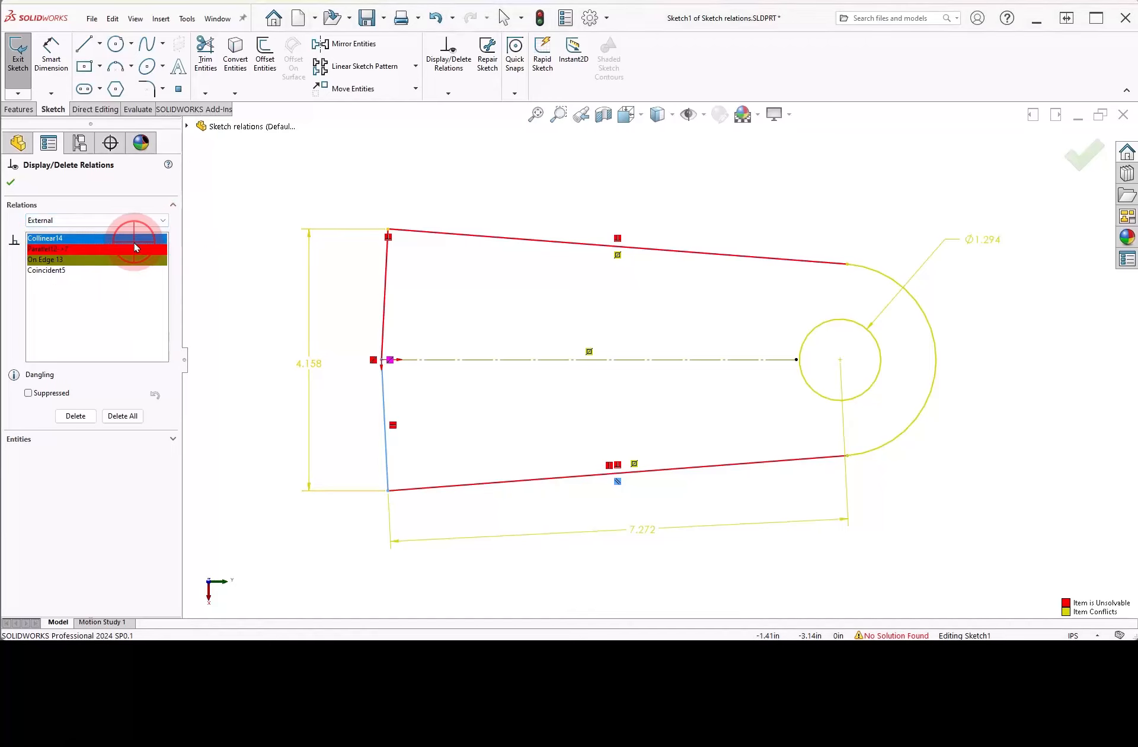
pyautogui.click(135, 249)
pyautogui.click(133, 261)
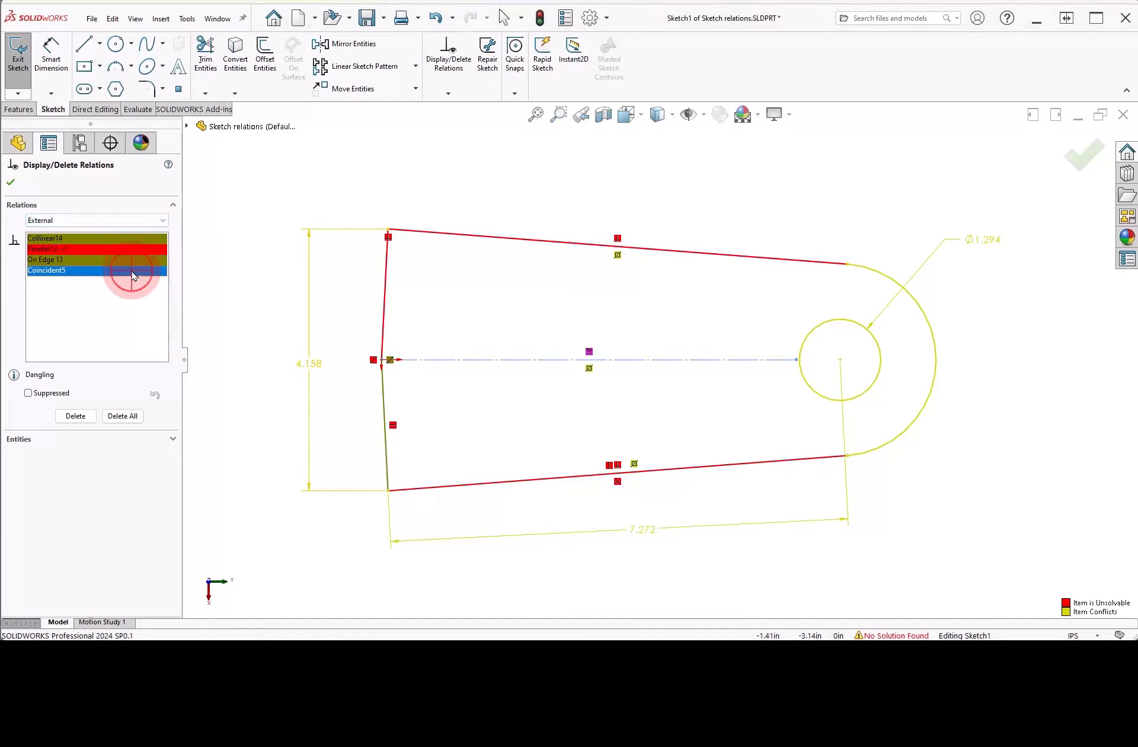
# Filter the relations to Defined In Context and delete the out-of-context Parallel12 relation.
pyautogui.click(158, 225)
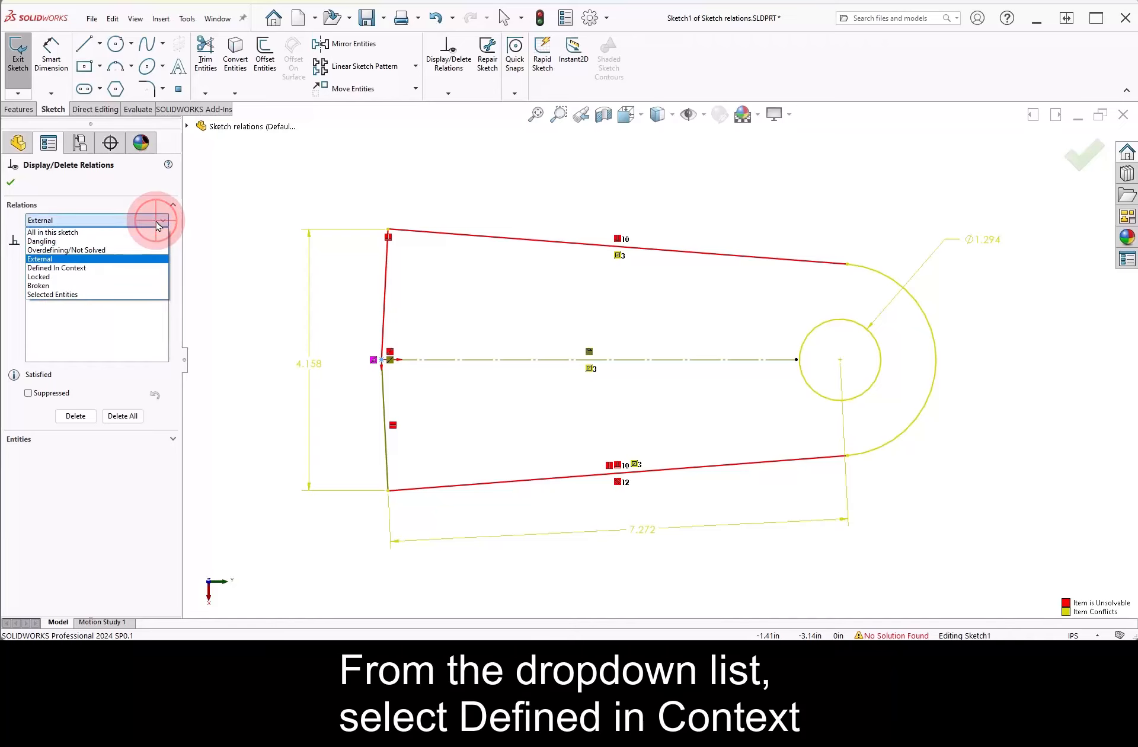
pyautogui.click(150, 268)
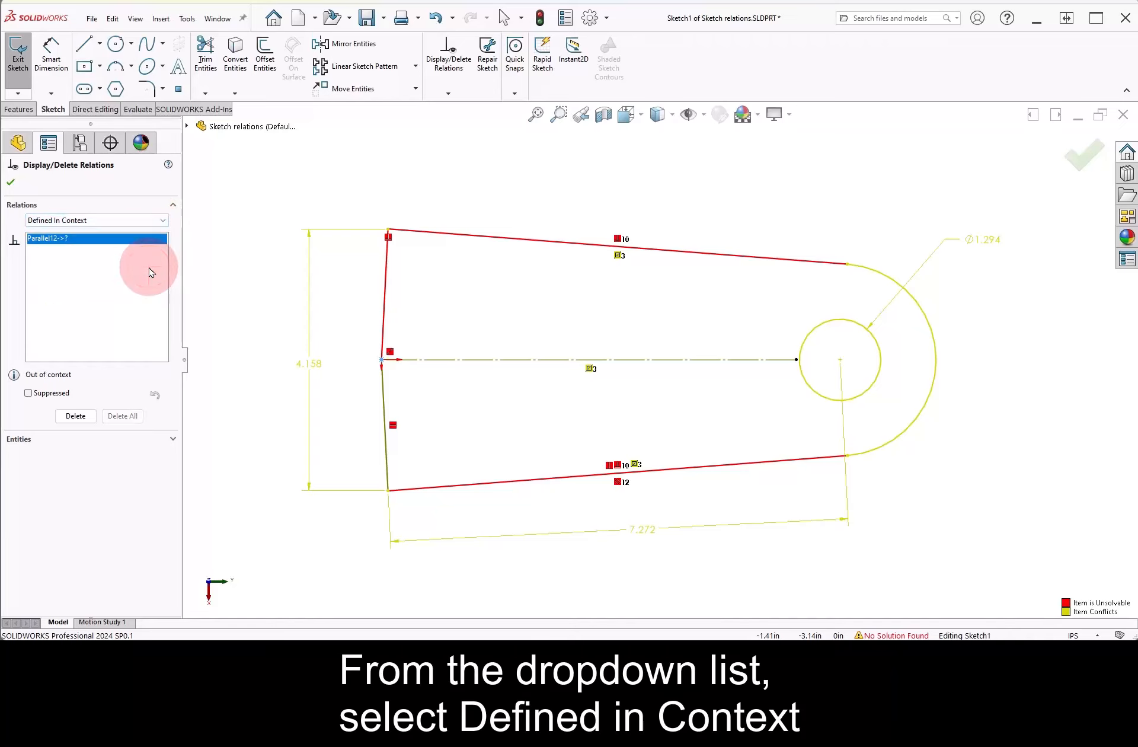
pyautogui.click(132, 238)
pyautogui.click(76, 416)
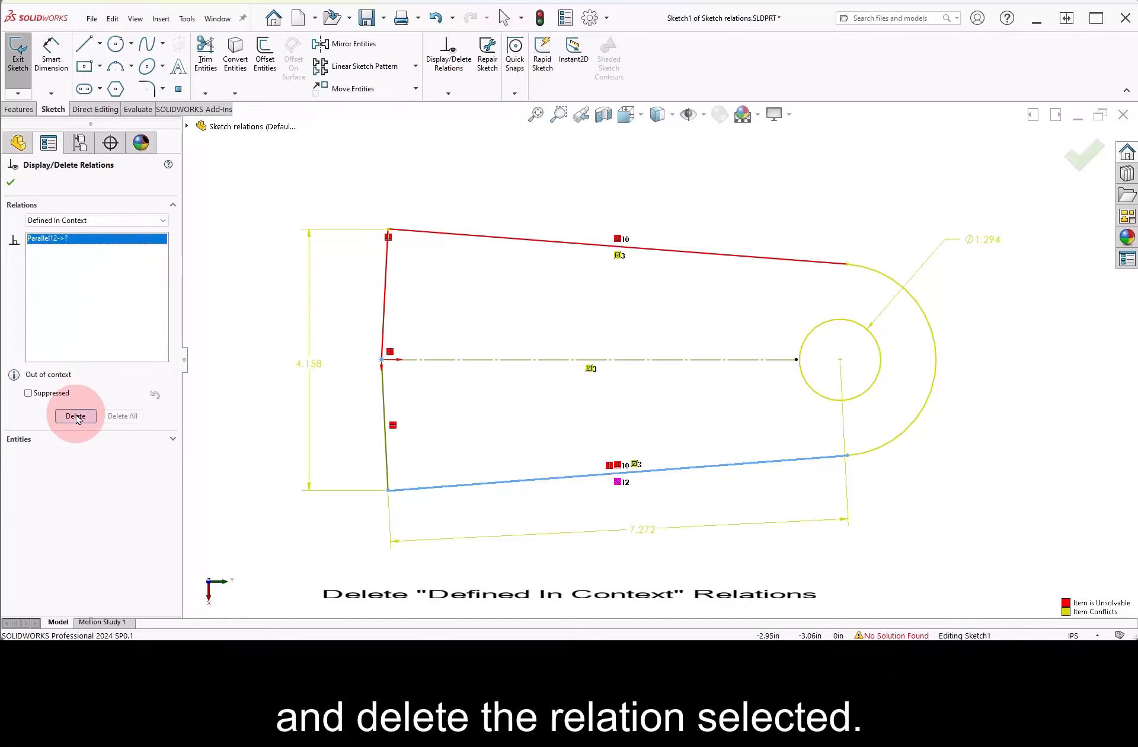
pyautogui.click(11, 182)
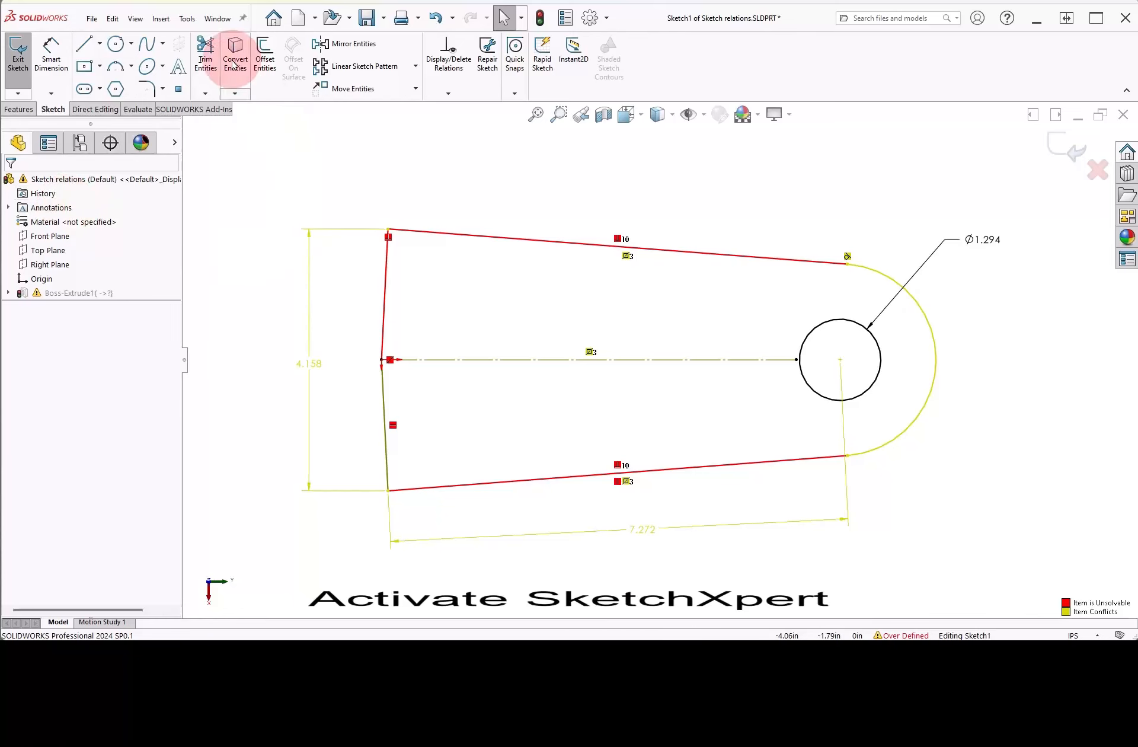
# Start SketchXpert on the over-defined sketch and diagnose it for possible solutions.
pyautogui.click(187, 18)
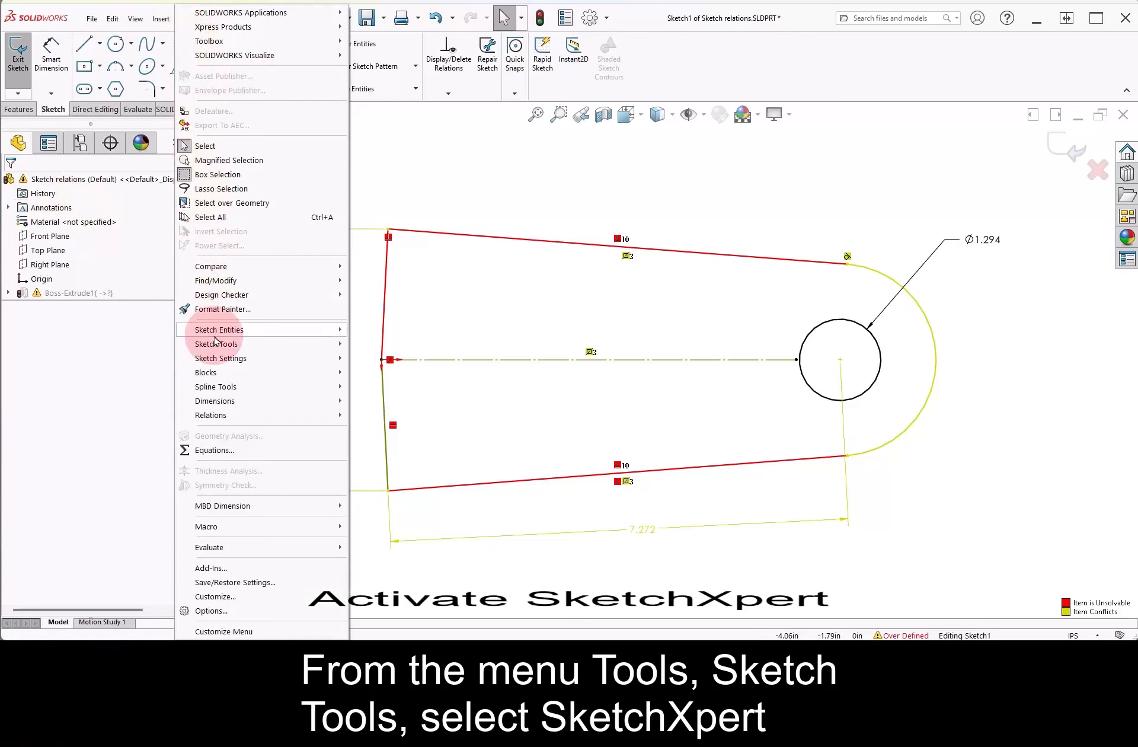
pyautogui.moveTo(215, 343)
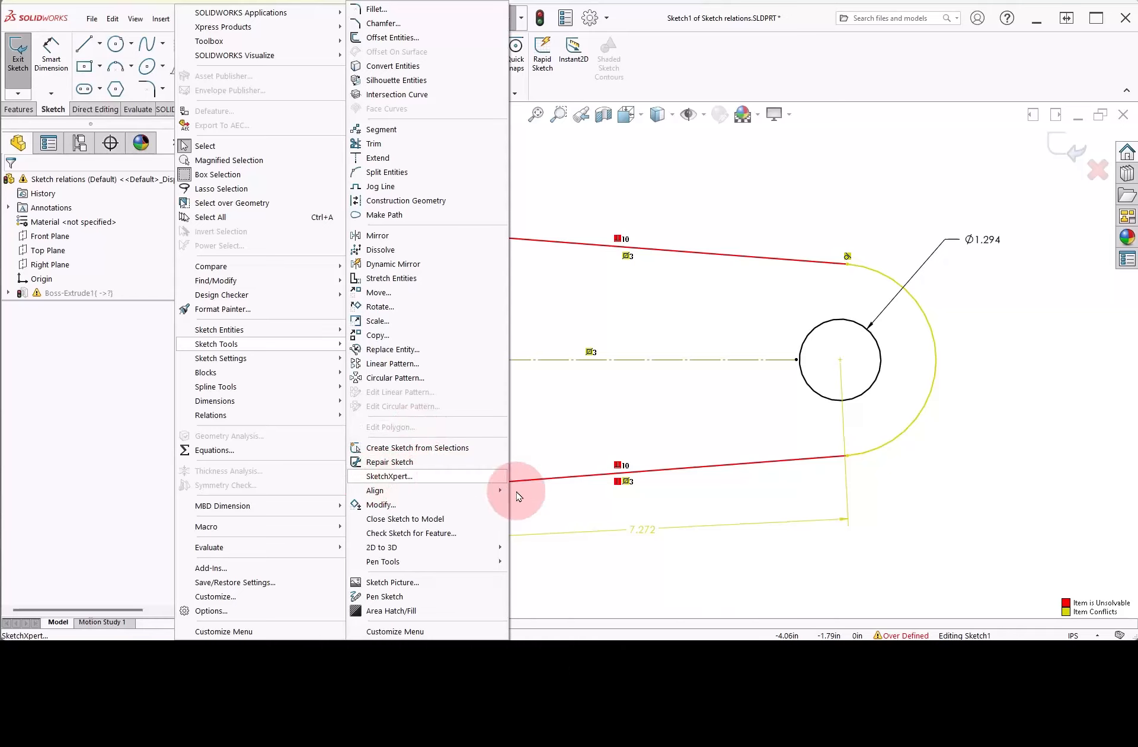
pyautogui.click(821, 568)
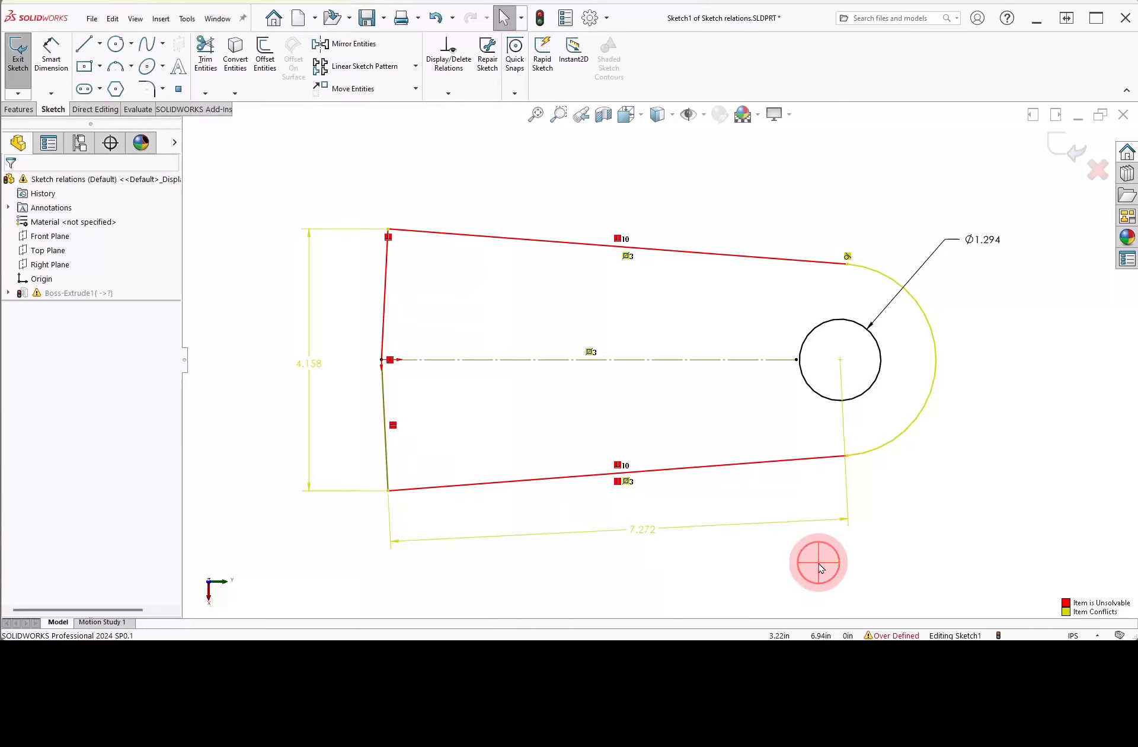
pyautogui.click(893, 636)
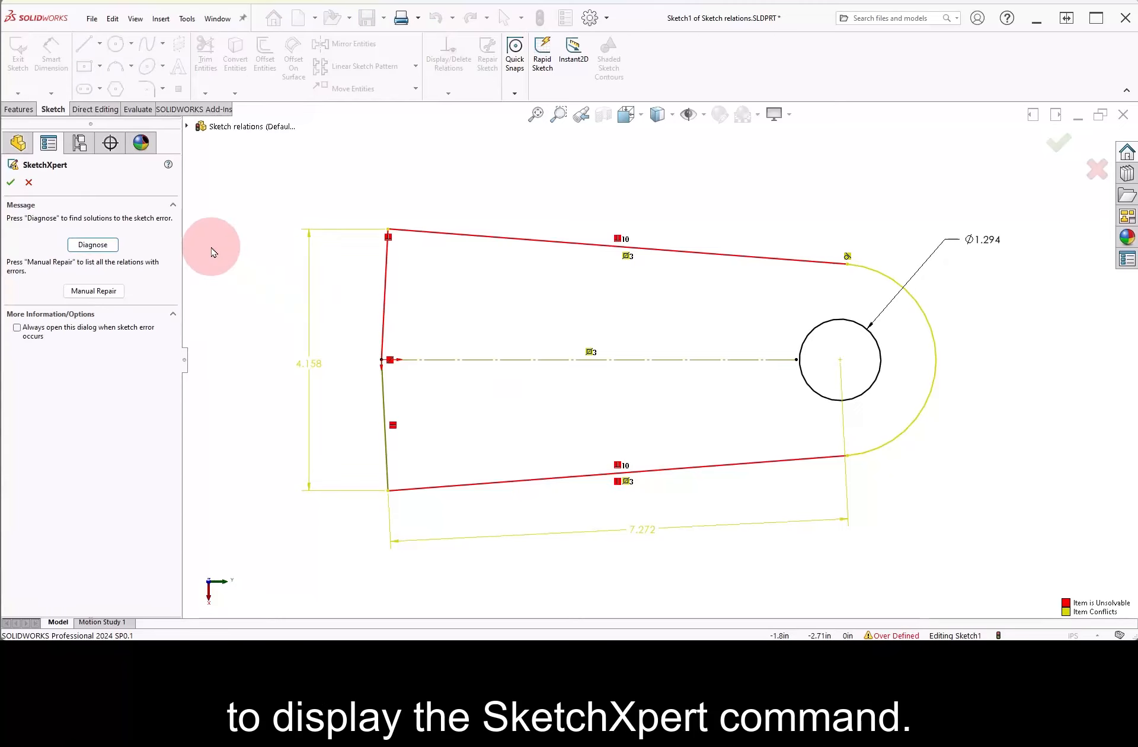
pyautogui.click(90, 245)
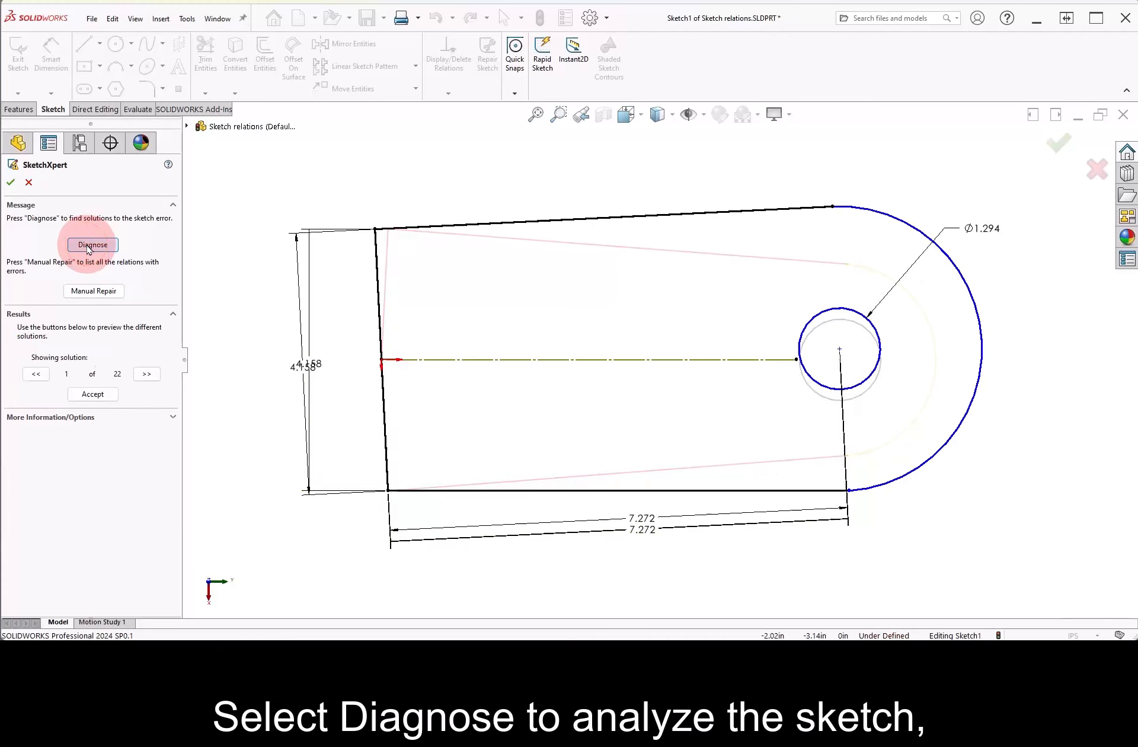
# Browse to solution 12, which removes Tangent7, Perpendicular9, Perpendicular10, Collinear14, Symmetric3 and Horizontal7, then accept it and finish SketchXpert.
pyautogui.click(146, 370)
pyautogui.click(146, 369)
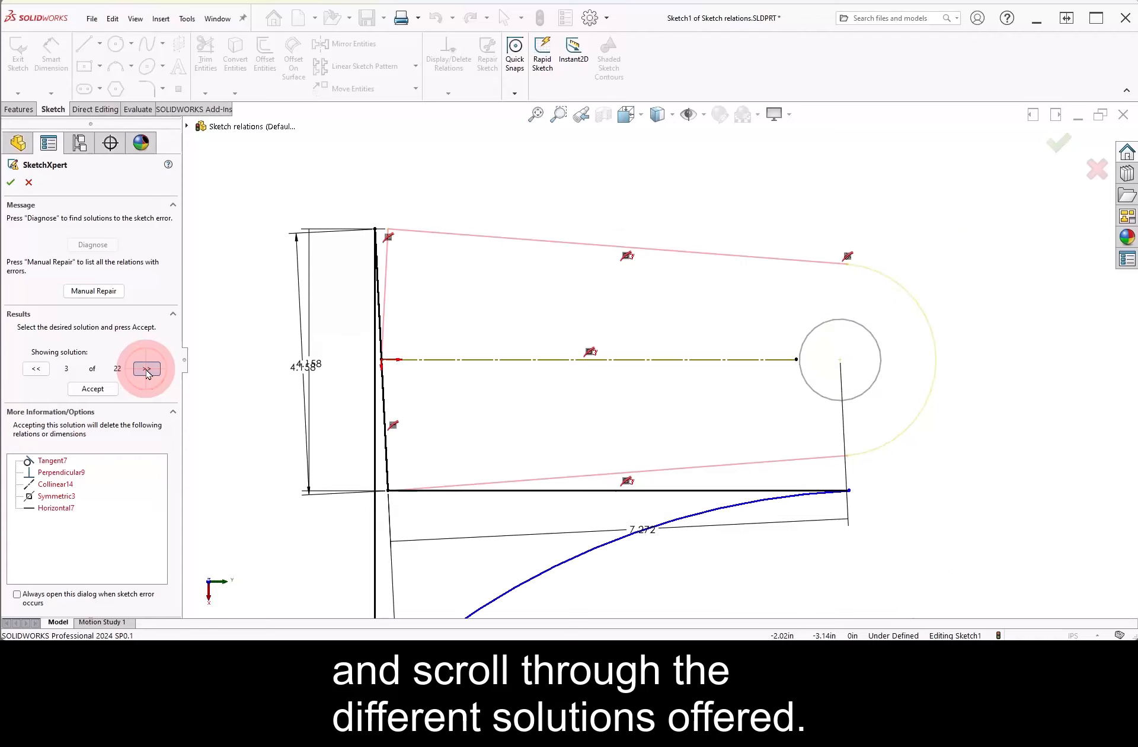
pyautogui.click(147, 370)
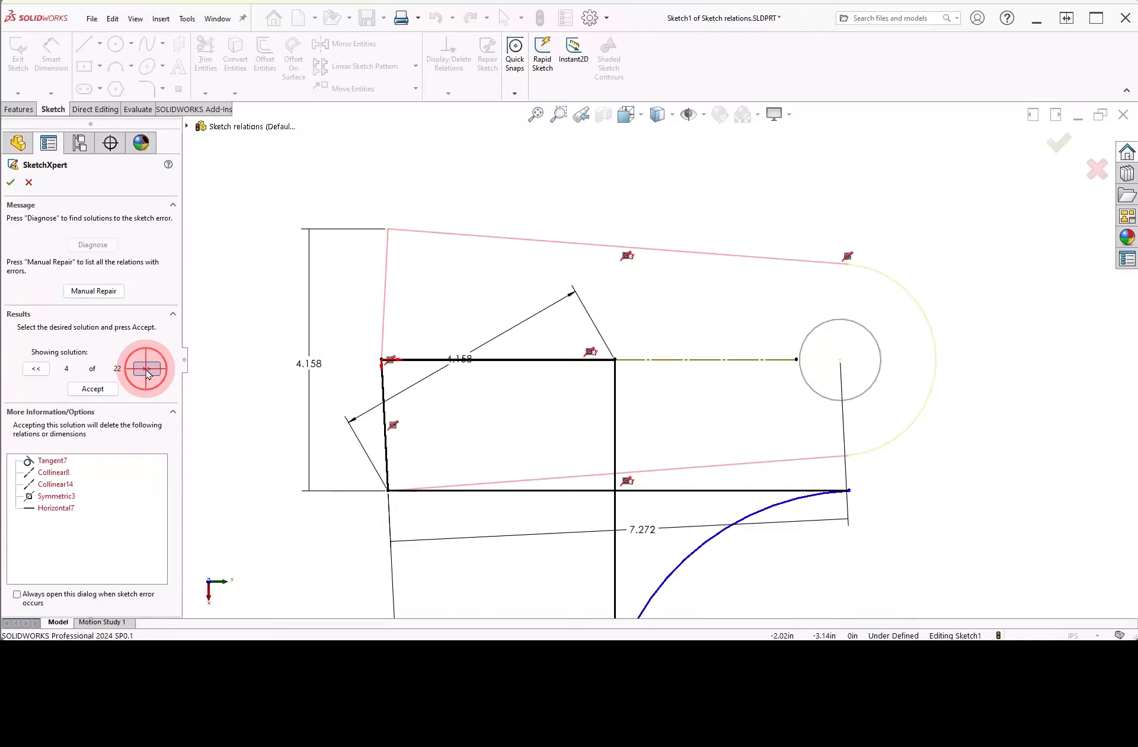
pyautogui.click(146, 370)
pyautogui.click(146, 369)
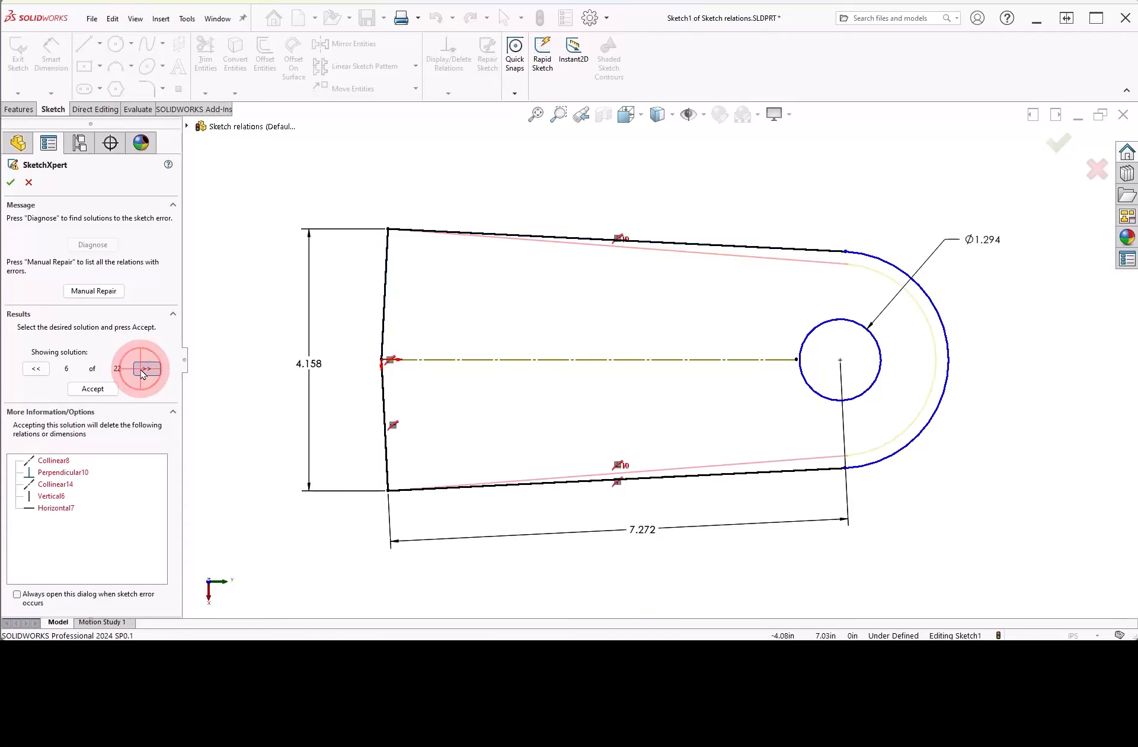
pyautogui.click(147, 369)
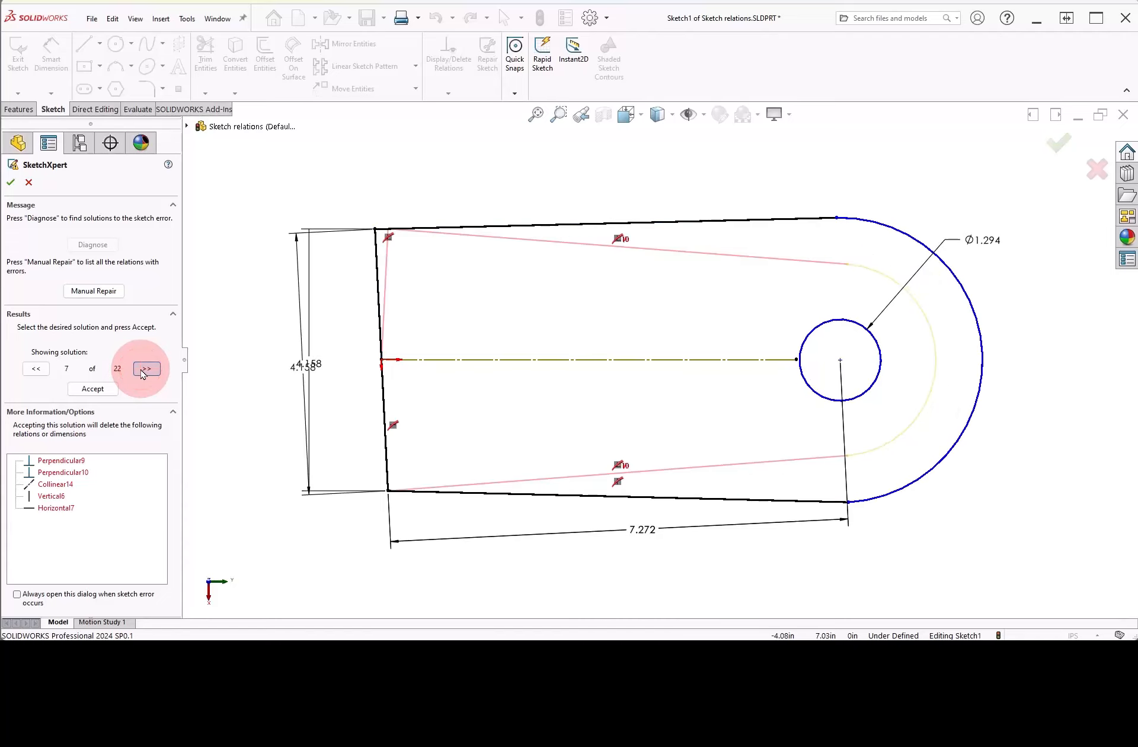
pyautogui.click(147, 369)
pyautogui.click(146, 369)
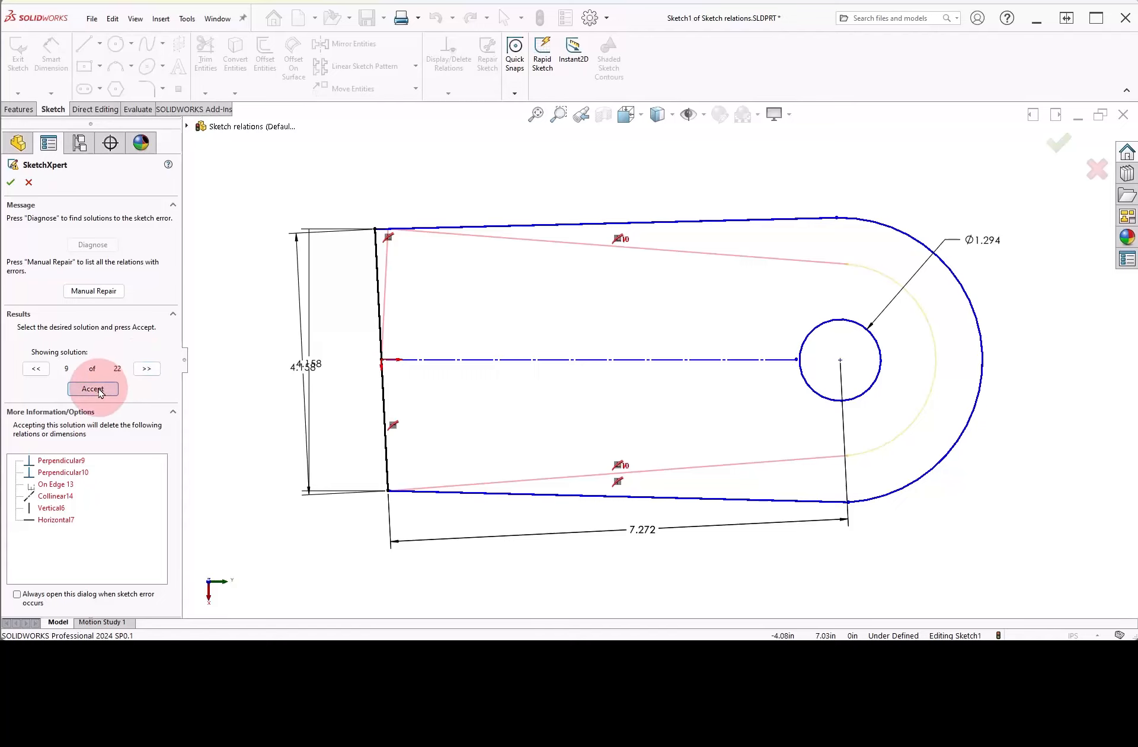
pyautogui.click(143, 369)
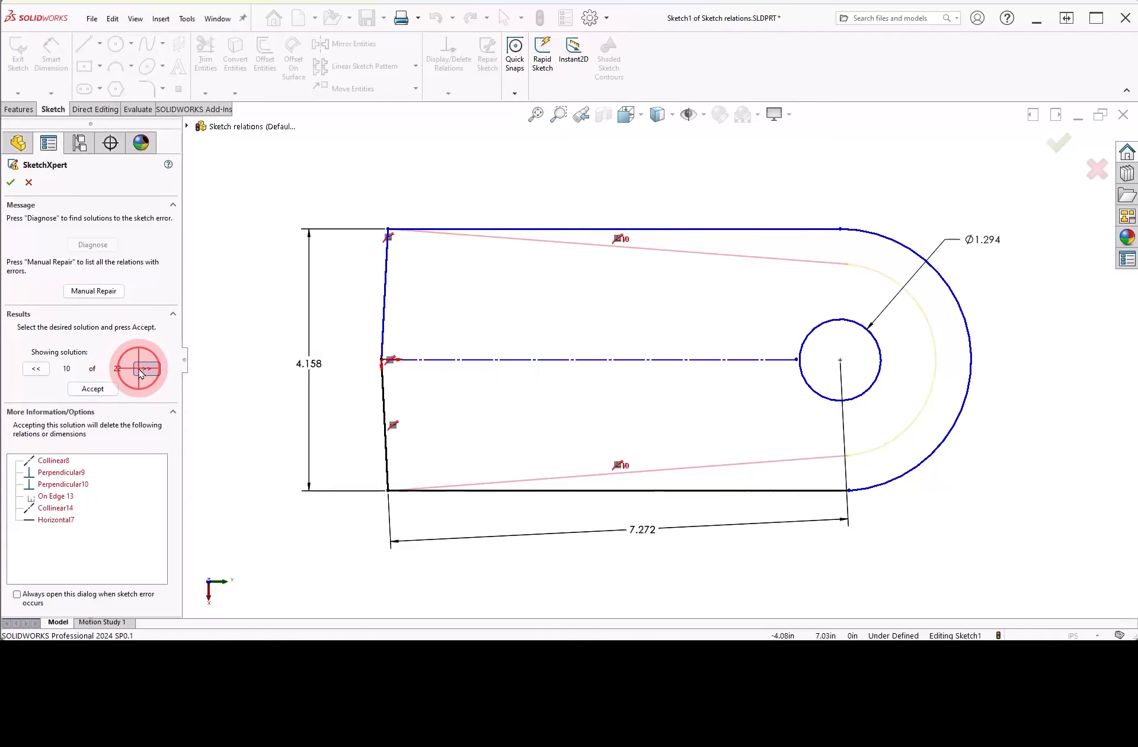
pyautogui.click(142, 369)
pyautogui.click(142, 369)
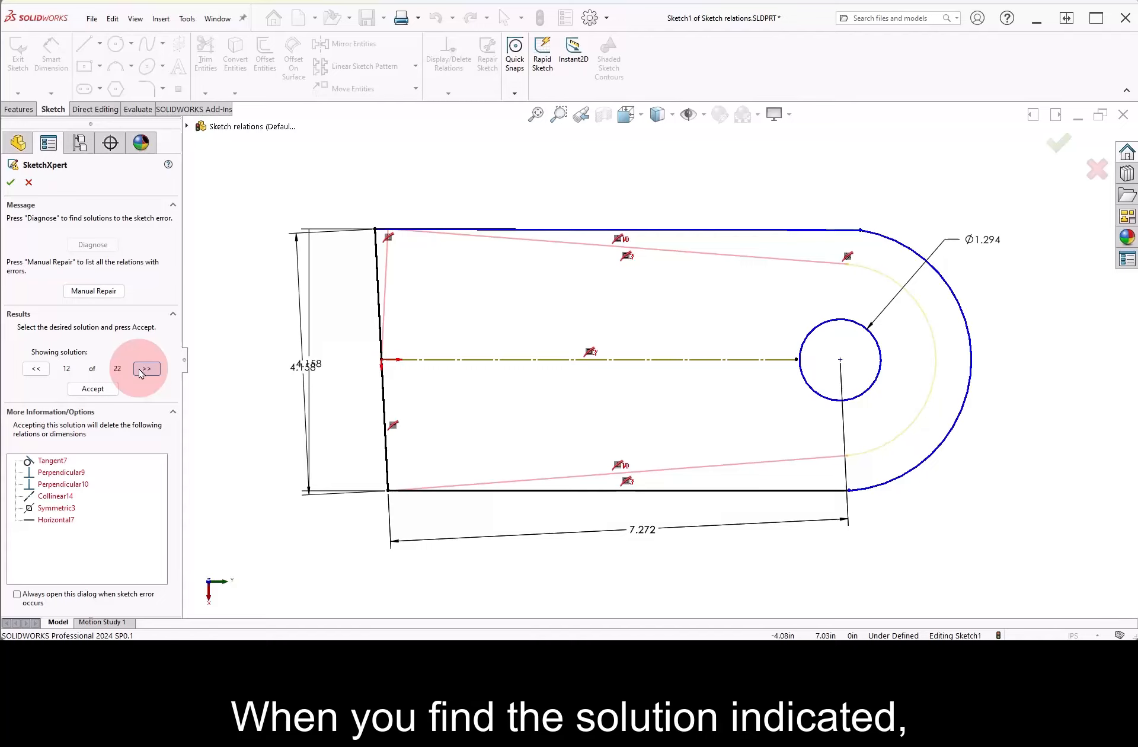
pyautogui.click(102, 390)
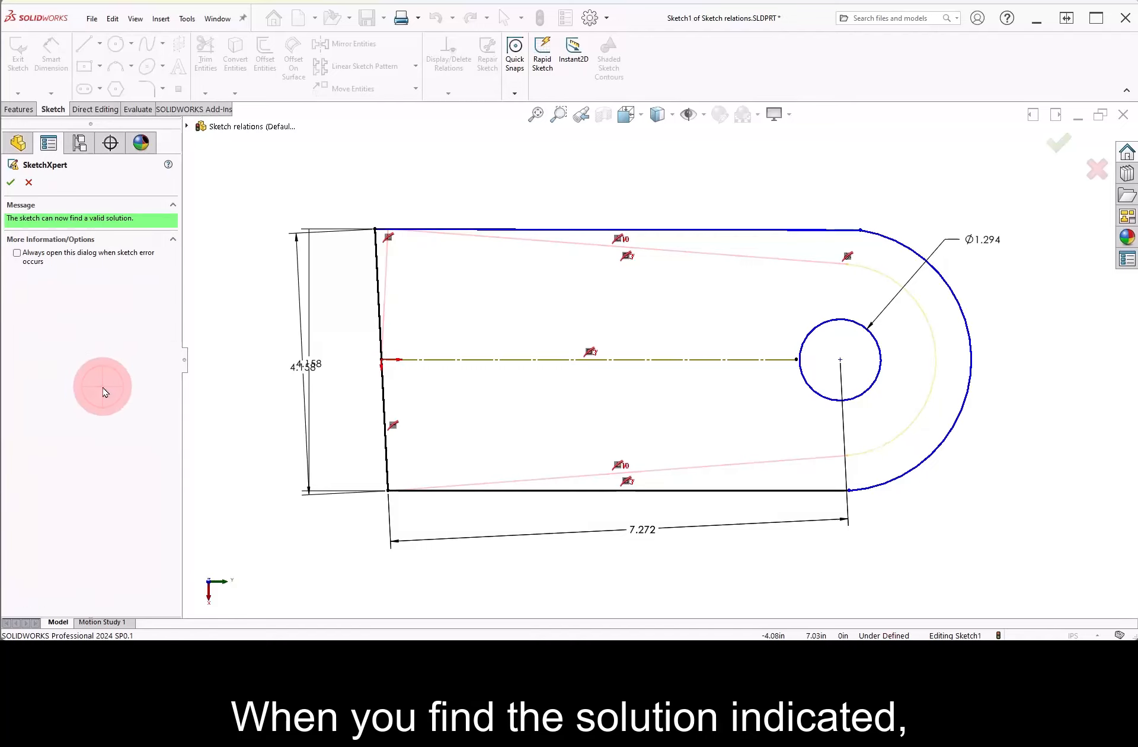
pyautogui.click(11, 184)
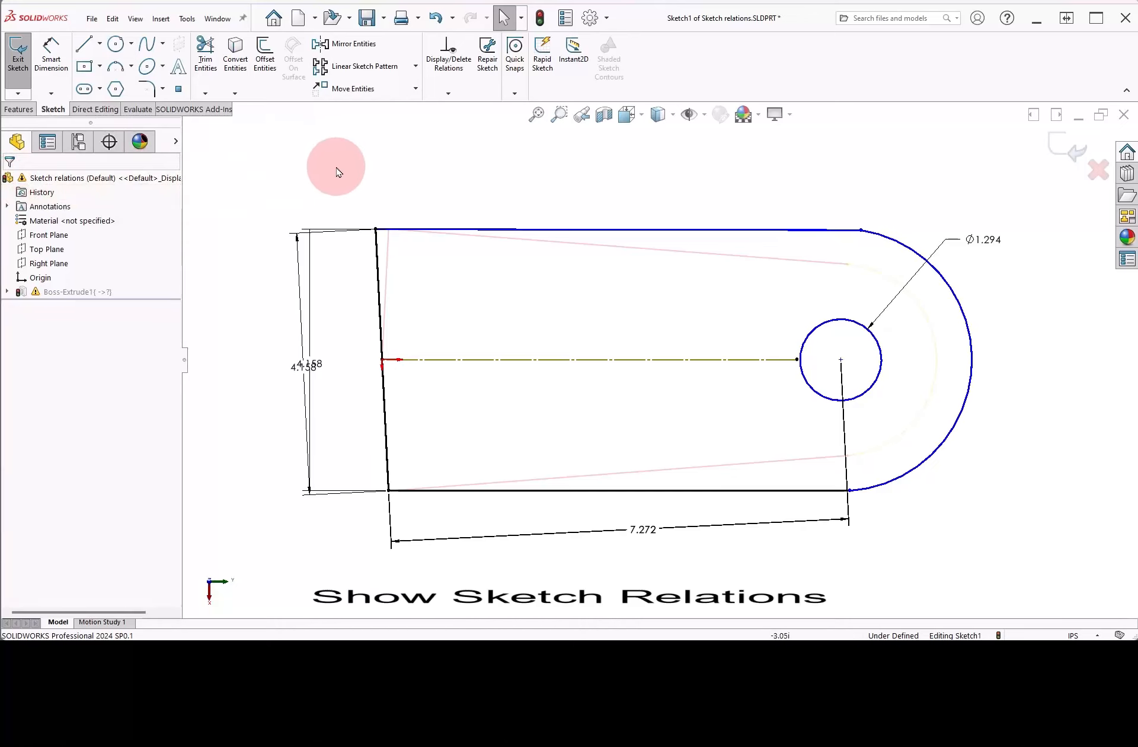
# Turn on the display of sketch relations in the graphics area.
pyautogui.click(702, 116)
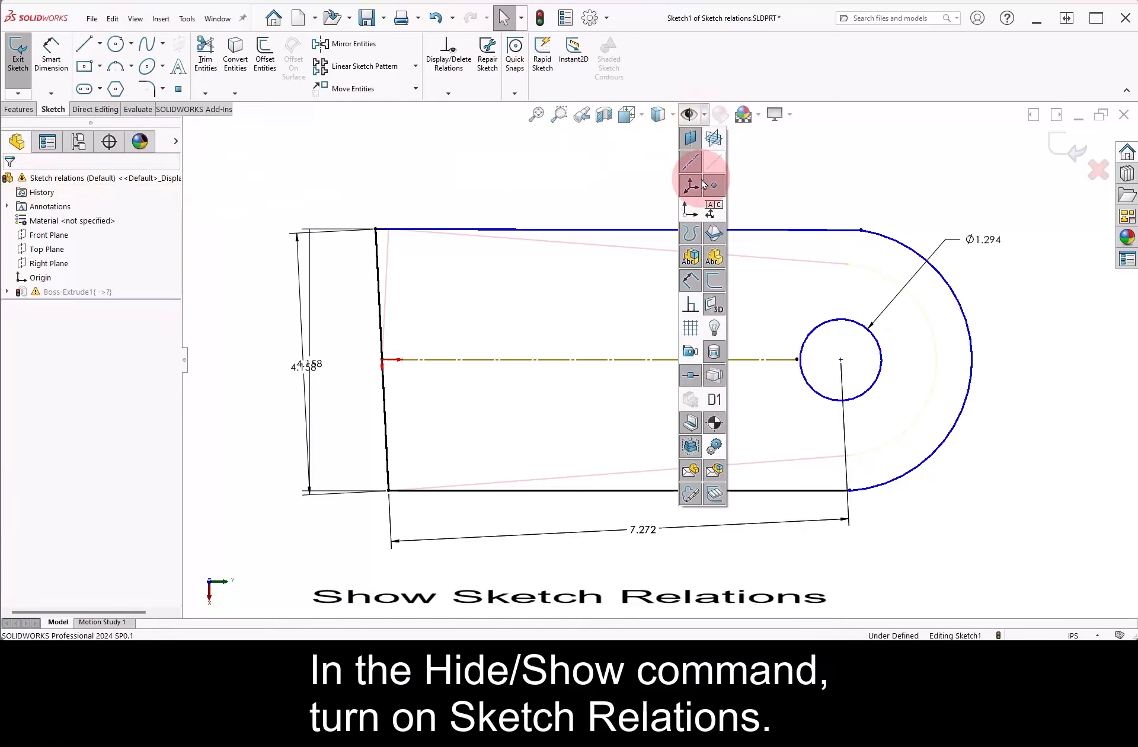
pyautogui.click(690, 304)
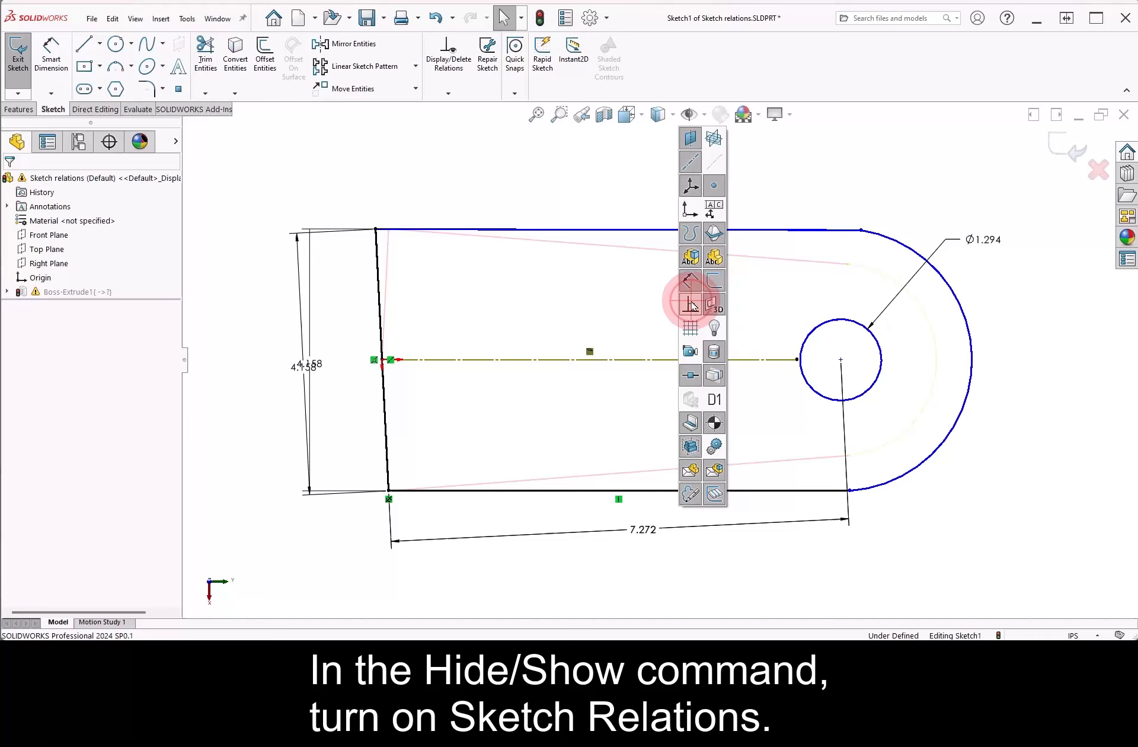
pyautogui.click(626, 308)
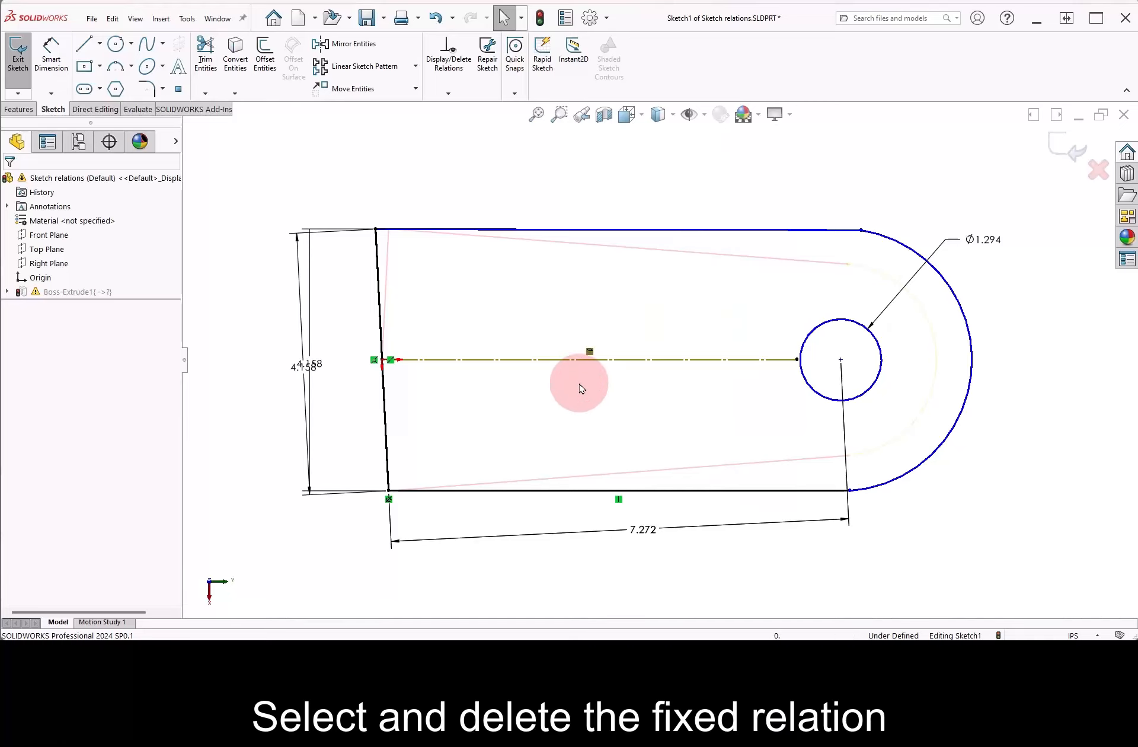
# Delete the fixed relation at the profile's lower-left corner and the unsatisfied relation on the construction line.
pyautogui.rightClick(389, 500)
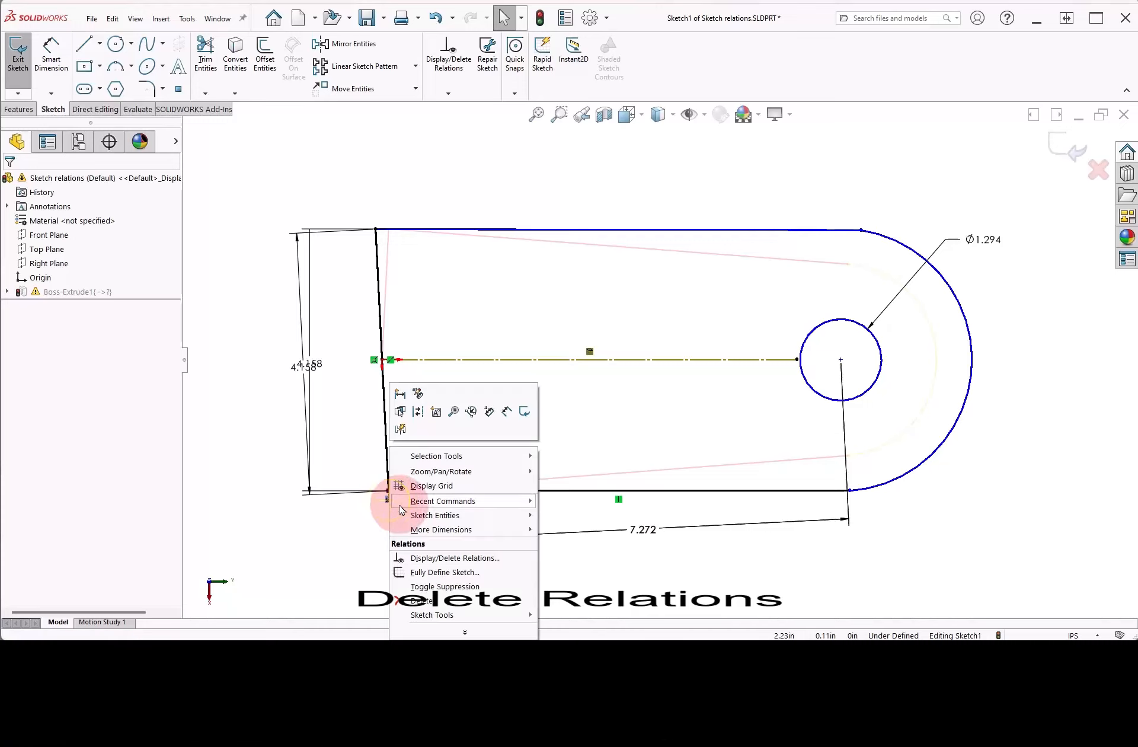
pyautogui.click(435, 612)
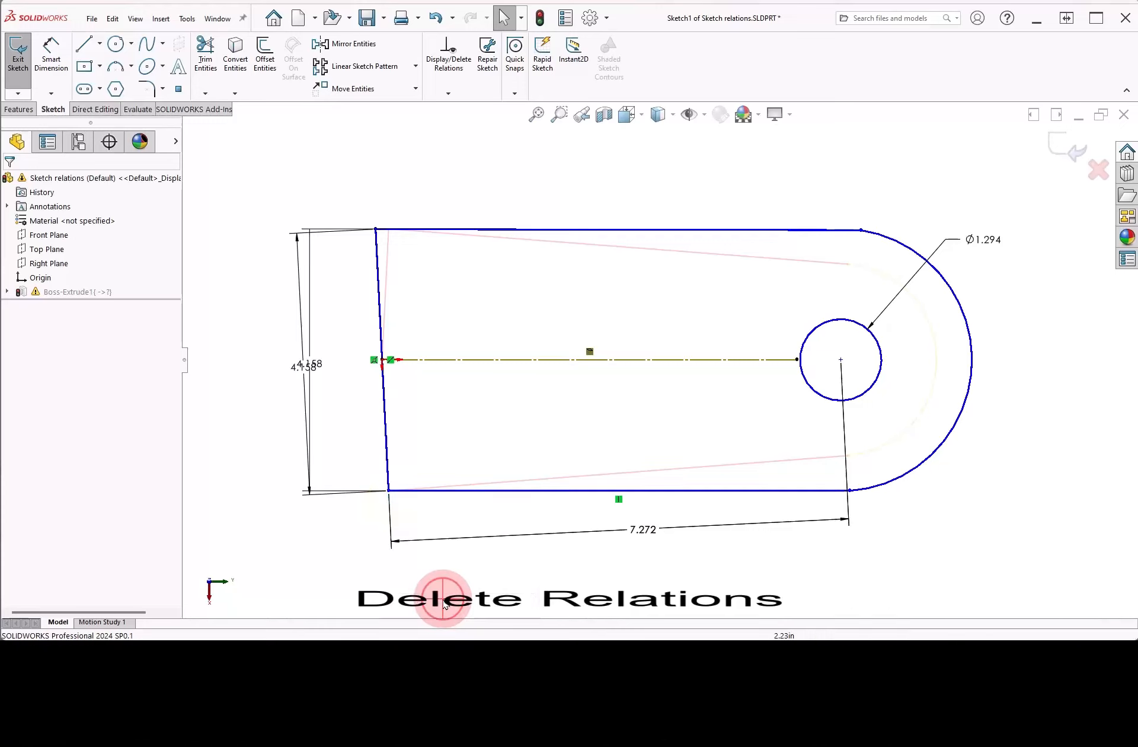
pyautogui.rightClick(592, 354)
pyautogui.click(610, 504)
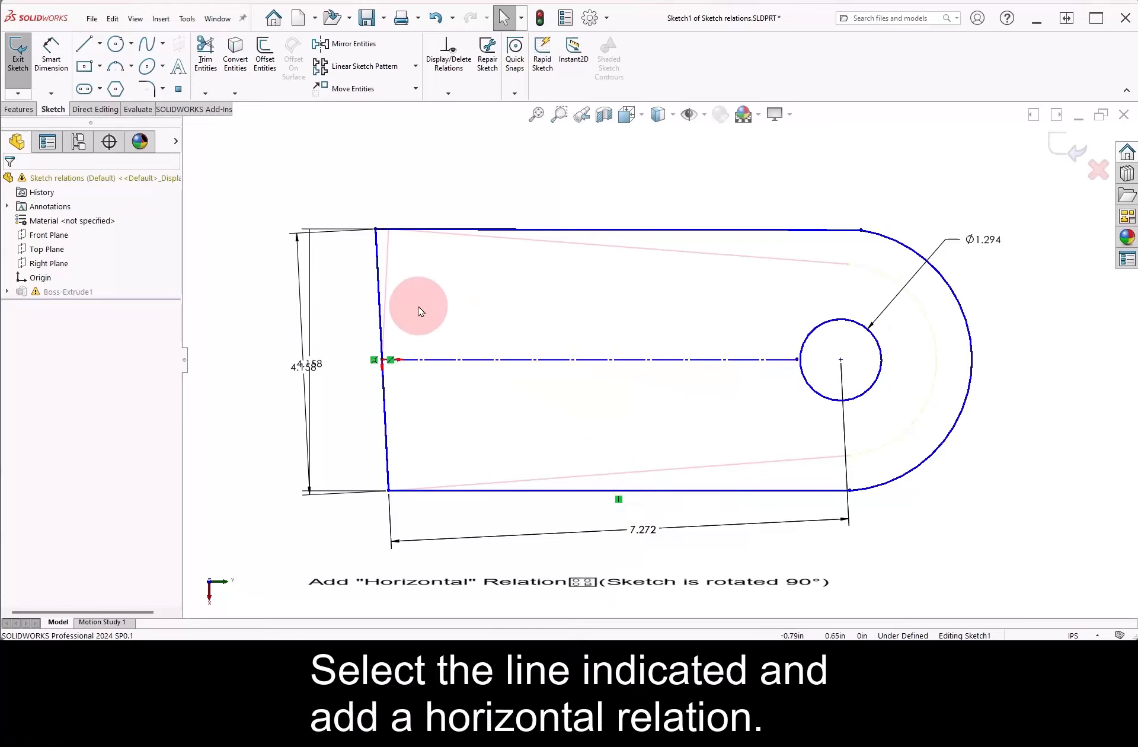
# Add a horizontal relation to the upper segment of the left edge and a vertical relation to the top line of the rotated sketch.
pyautogui.click(382, 281)
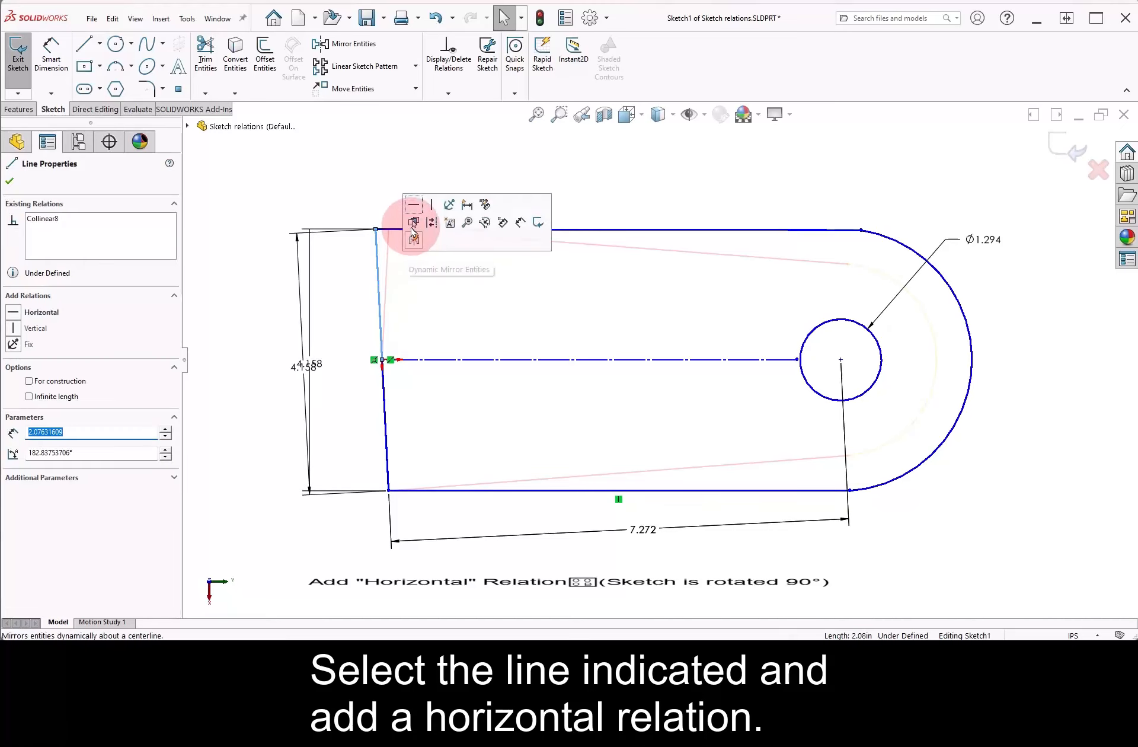
pyautogui.click(415, 206)
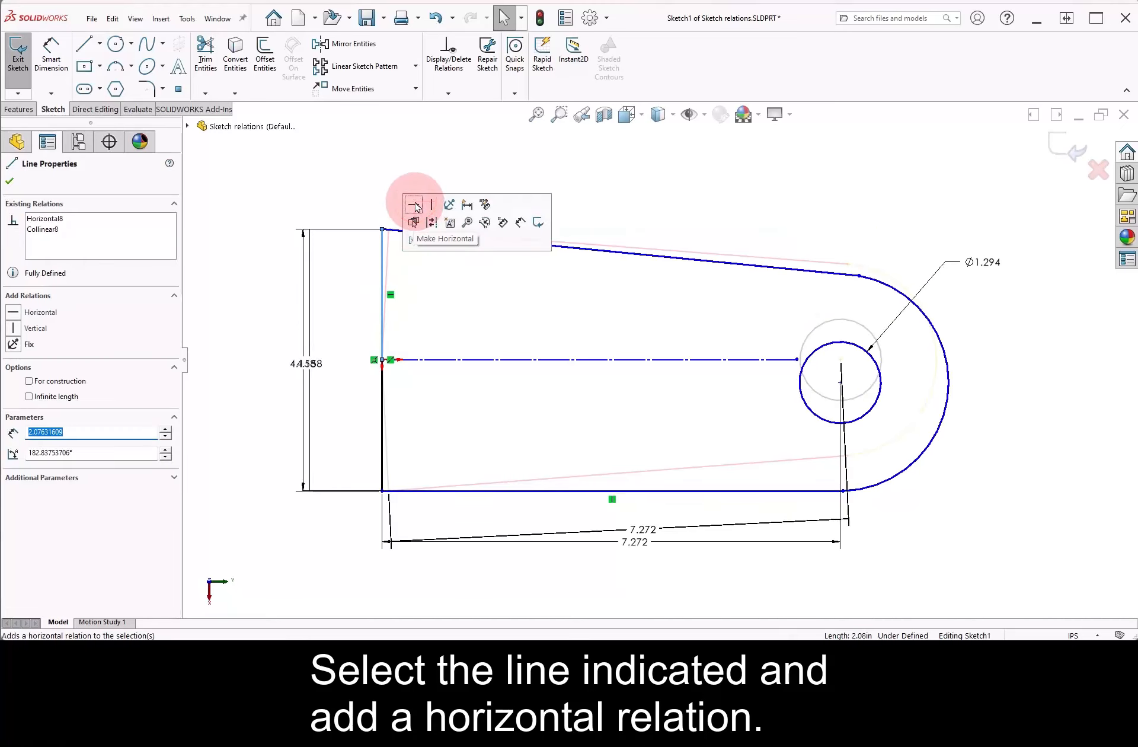
pyautogui.click(504, 274)
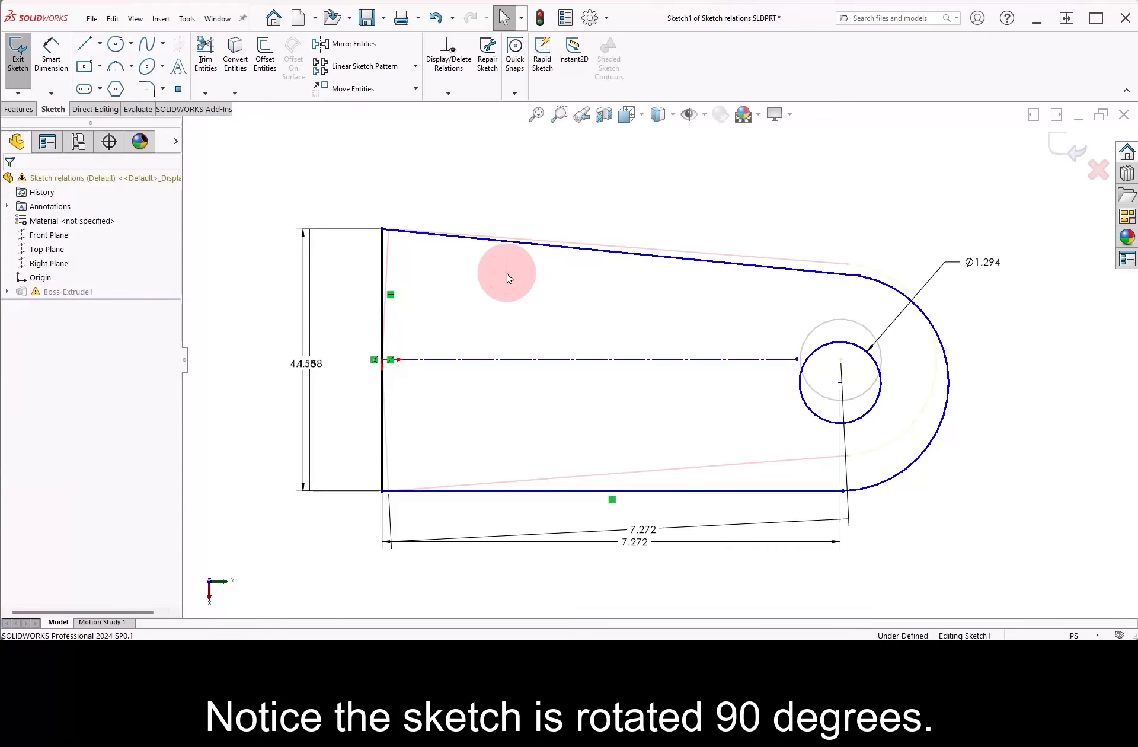
pyautogui.click(580, 249)
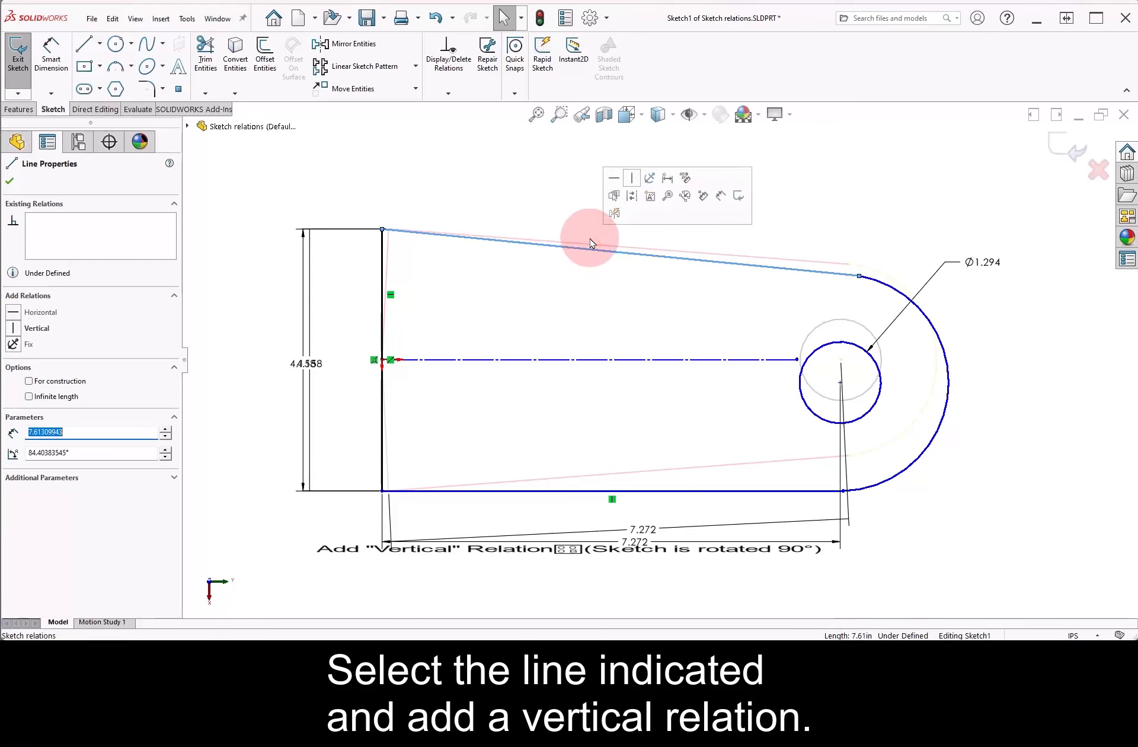
pyautogui.click(634, 179)
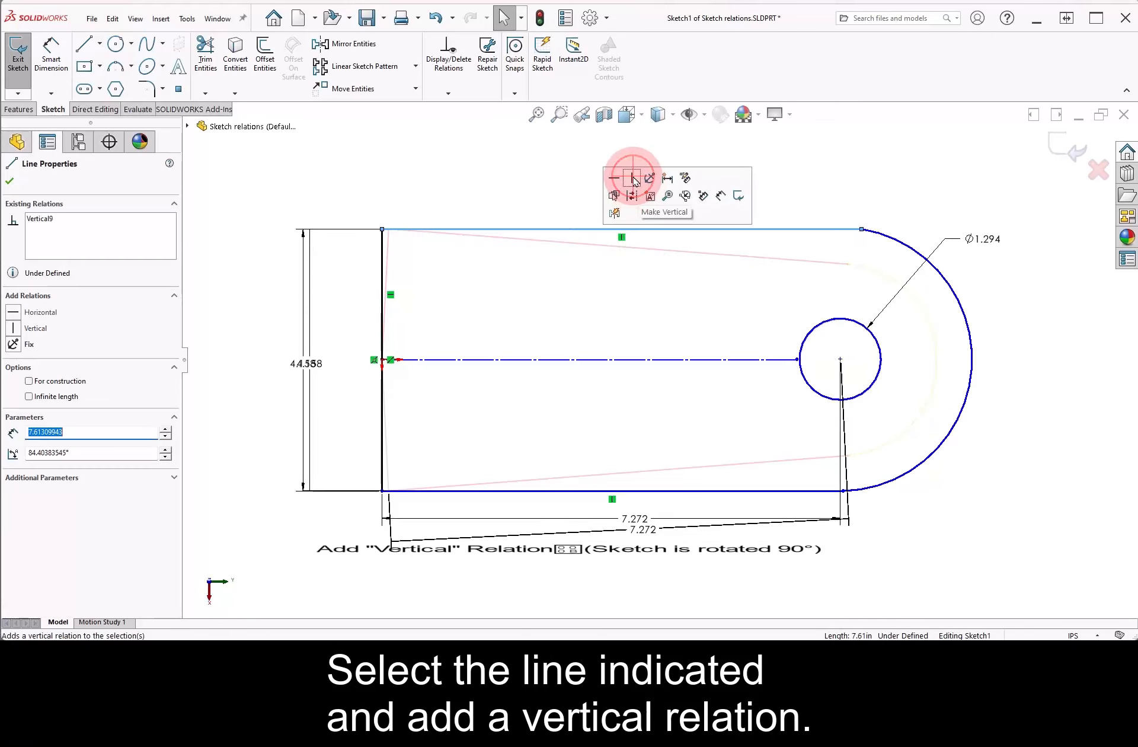
pyautogui.click(625, 261)
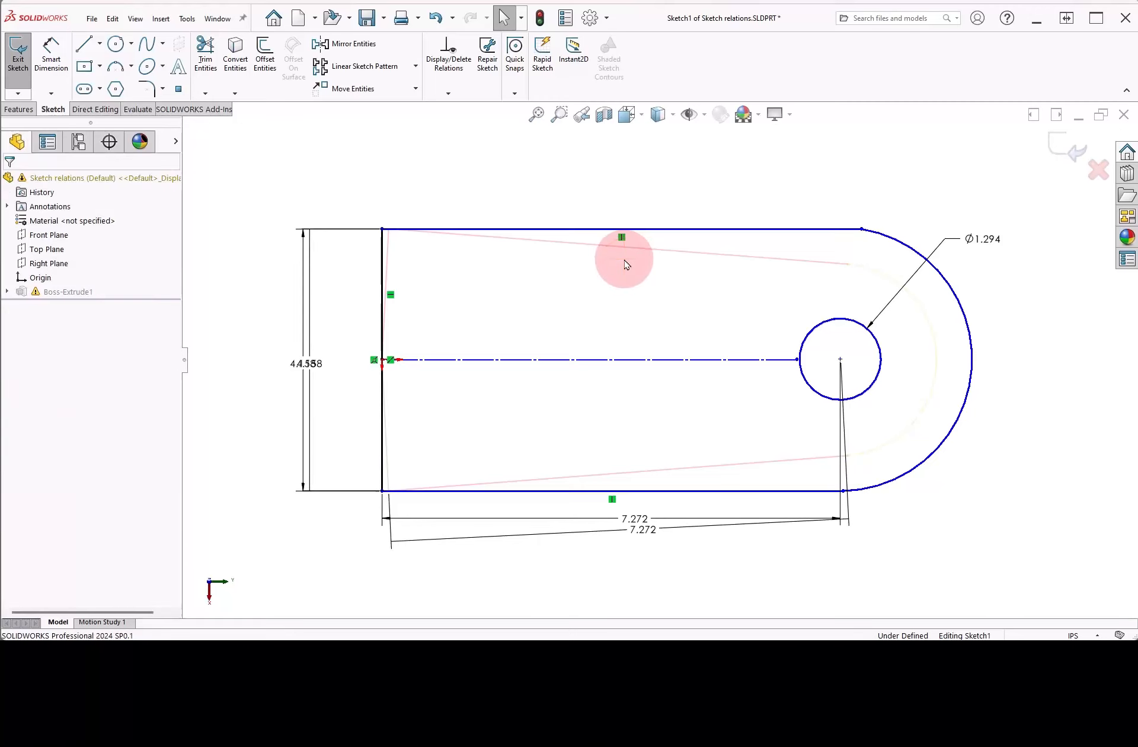
# Make the large end arc tangent to both the bottom line and the top line of the profile.
pyautogui.moveTo(843, 490); pyautogui.dragTo(872, 484)
pyautogui.click(893, 516)
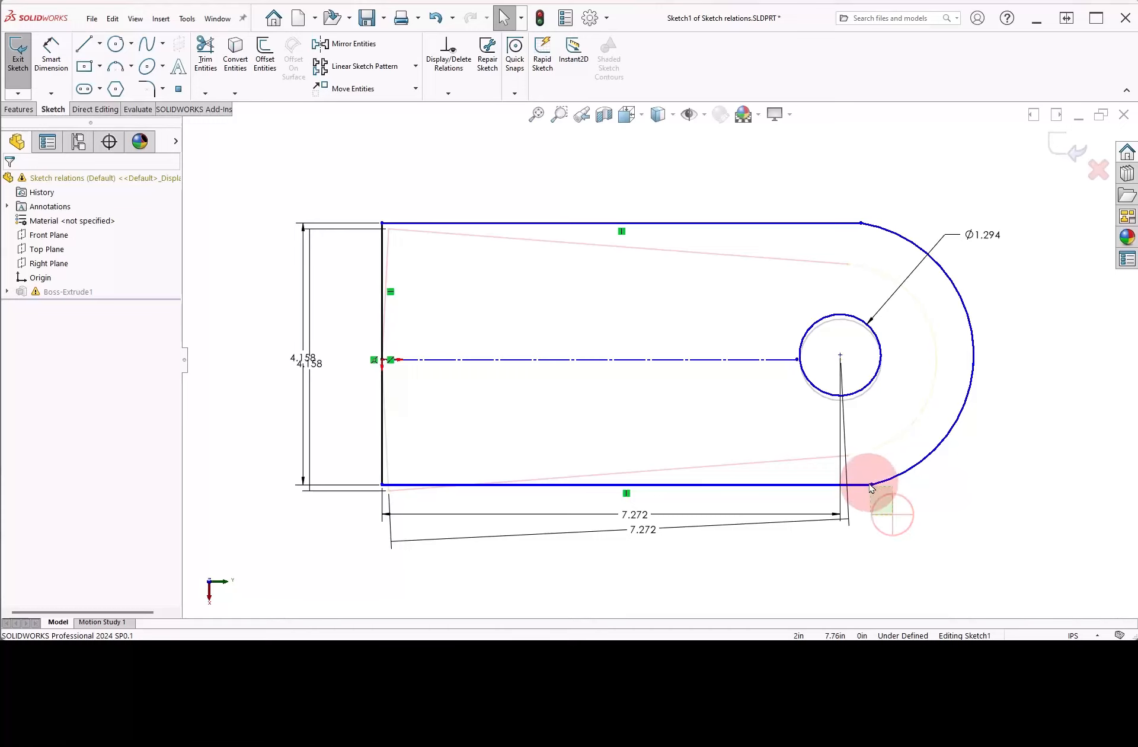
pyautogui.moveTo(865, 480); pyautogui.dragTo(864, 477)
pyautogui.click(903, 404)
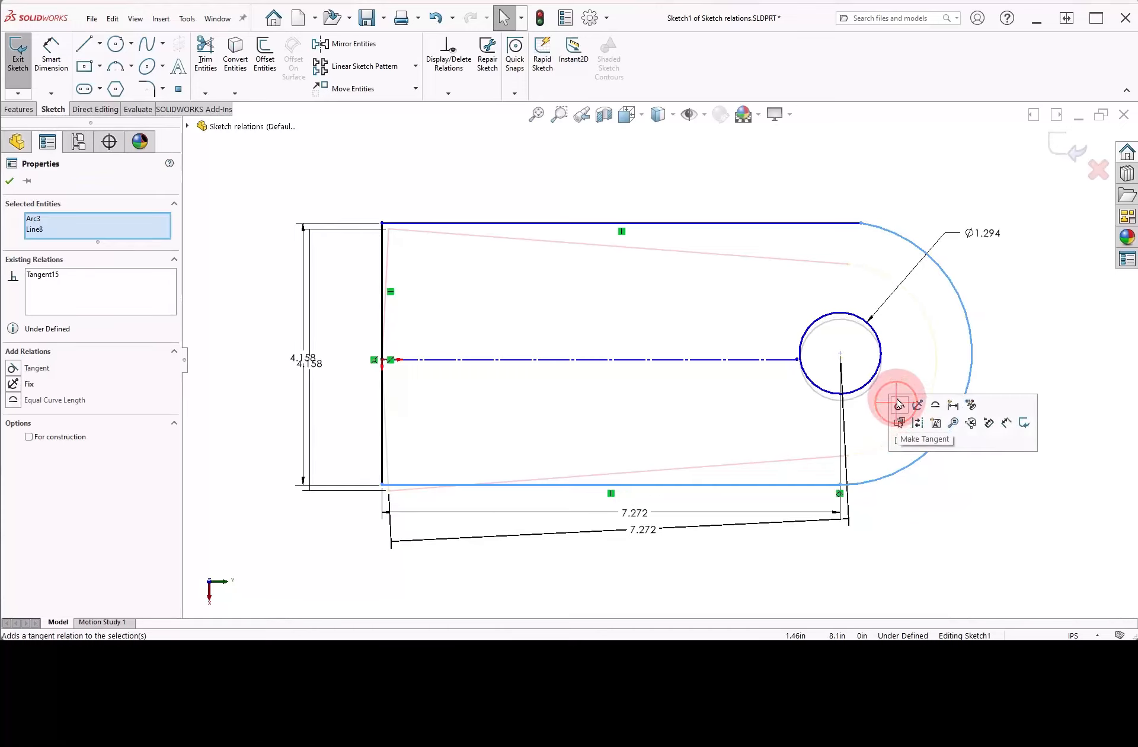
pyautogui.click(892, 209)
pyautogui.moveTo(894, 191); pyautogui.dragTo(840, 257)
pyautogui.click(871, 183)
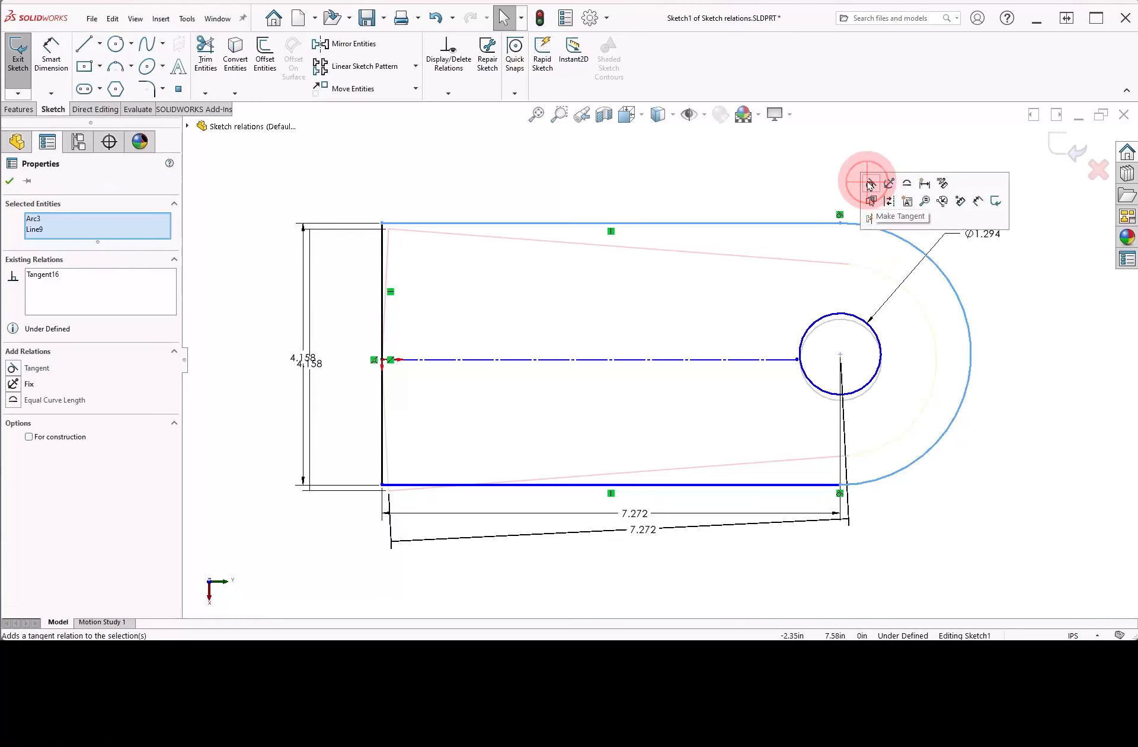
pyautogui.click(868, 148)
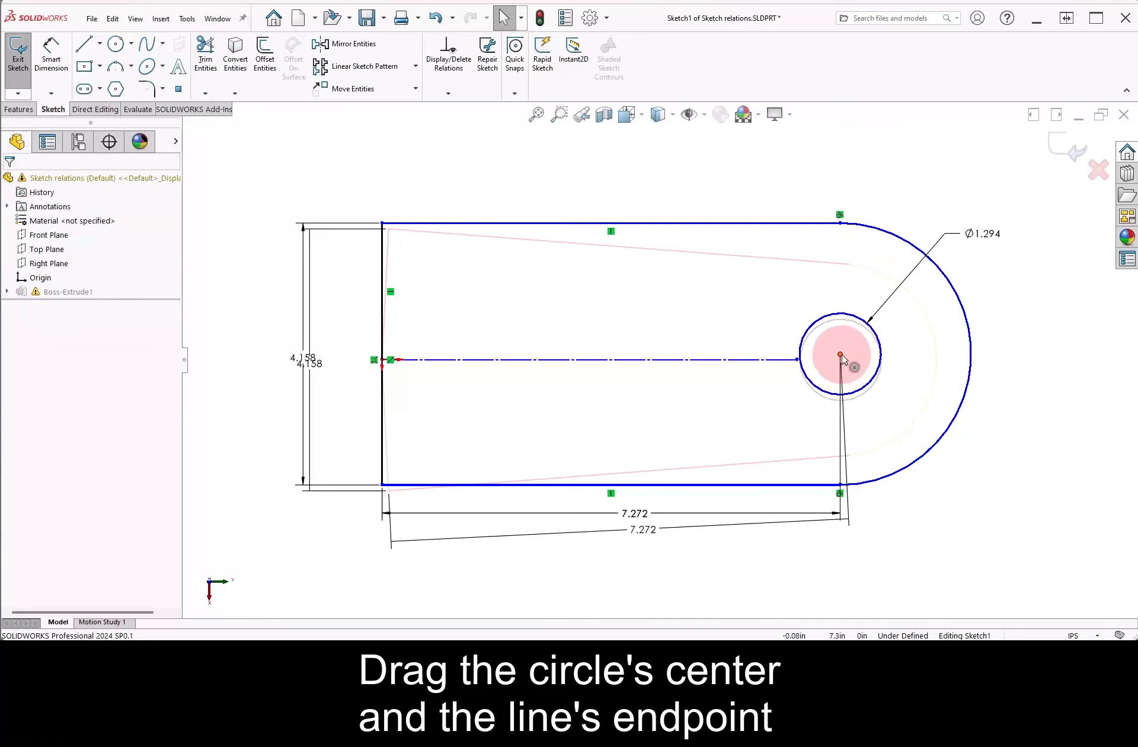
# Test the construction line's free endpoint by moving it up off the centre, and make the line vertical.
pyautogui.moveTo(842, 358)
pyautogui.mouseDown()
pyautogui.moveTo(847, 290)
pyautogui.moveTo(855, 432)
pyautogui.moveTo(869, 330)
pyautogui.moveTo(870, 376)
pyautogui.moveTo(798, 357)
pyautogui.moveTo(797, 289)
pyautogui.moveTo(806, 300)
pyautogui.moveTo(765, 393)
pyautogui.moveTo(793, 311)
pyautogui.mouseUp()
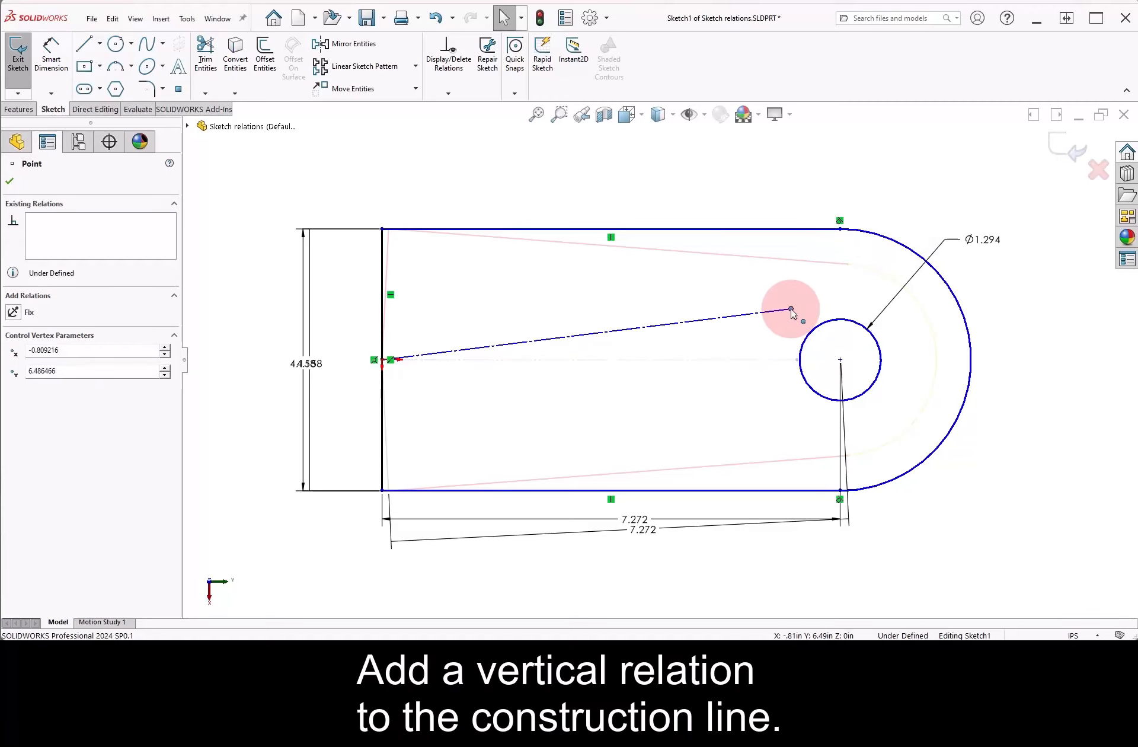
pyautogui.click(729, 320)
pyautogui.click(780, 246)
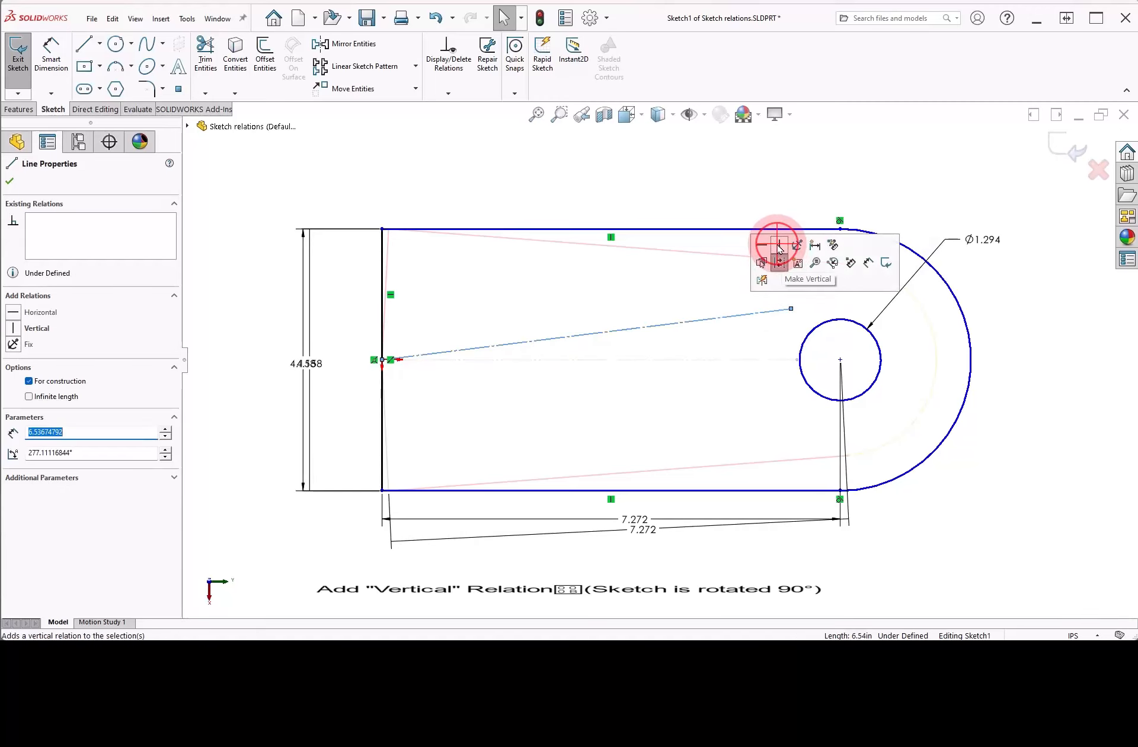
pyautogui.click(758, 326)
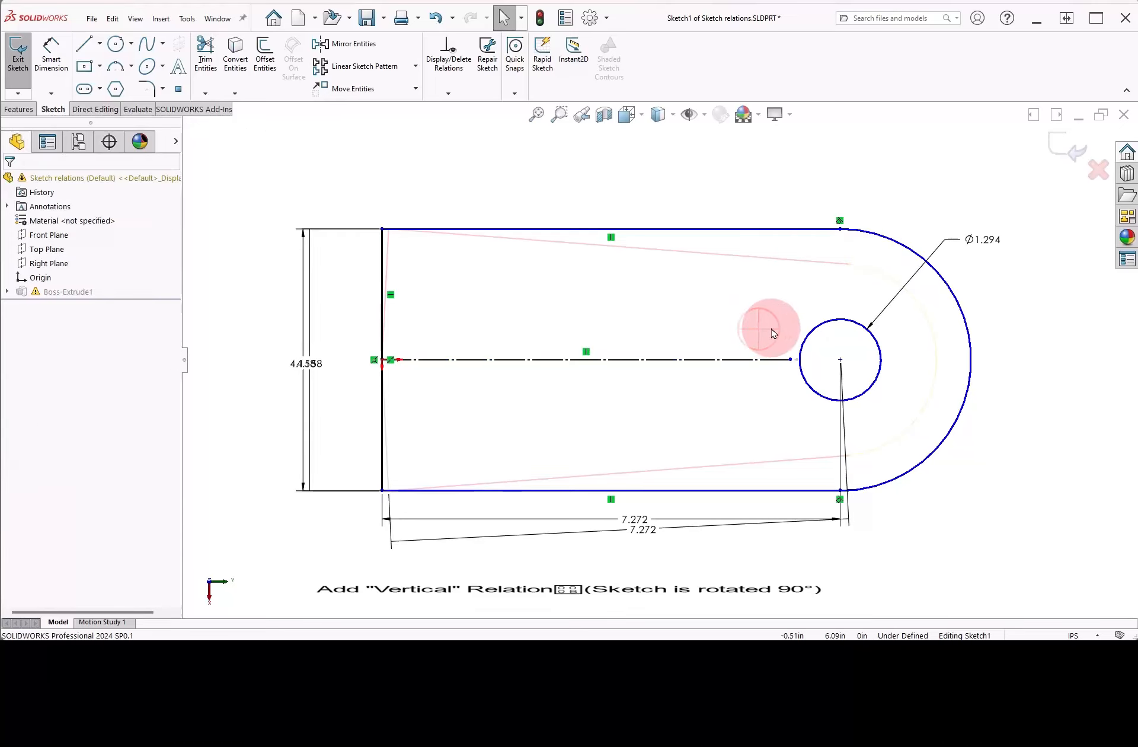
# Try a coincident relation between the circle's centre and the construction line, and undo it.
pyautogui.click(842, 361)
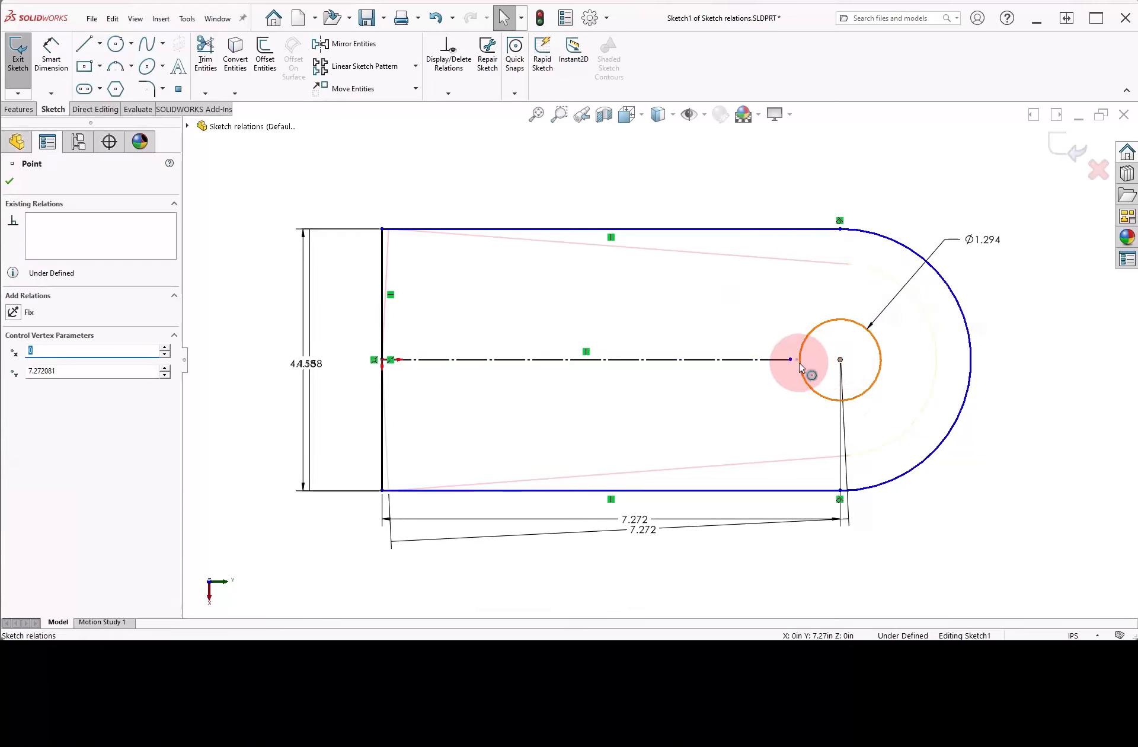
pyautogui.keyDown('ctrl'); pyautogui.click(768, 360); pyautogui.keyUp('ctrl')
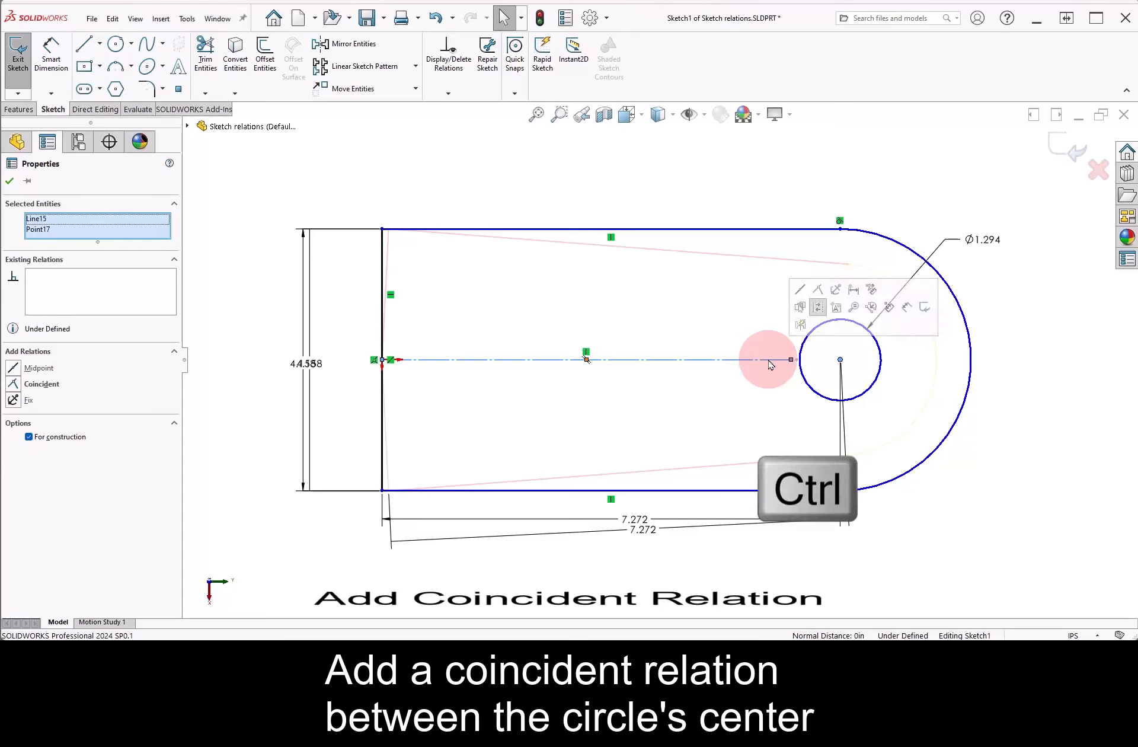
pyautogui.click(819, 290)
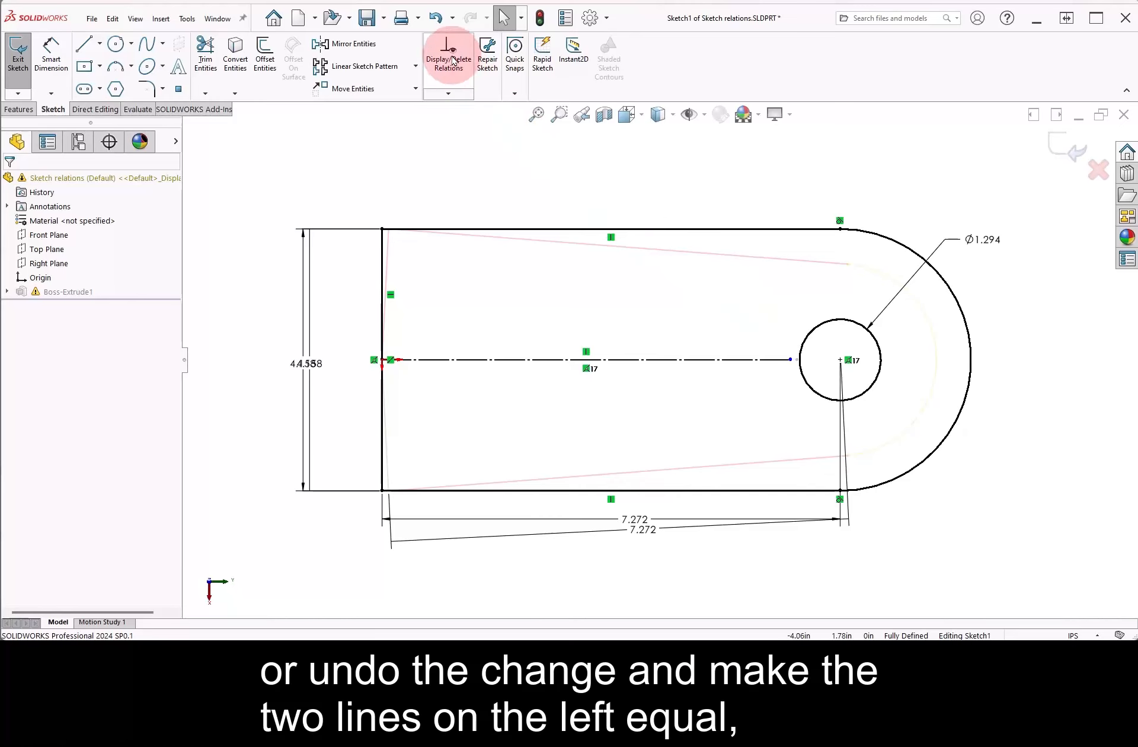
pyautogui.click(435, 19)
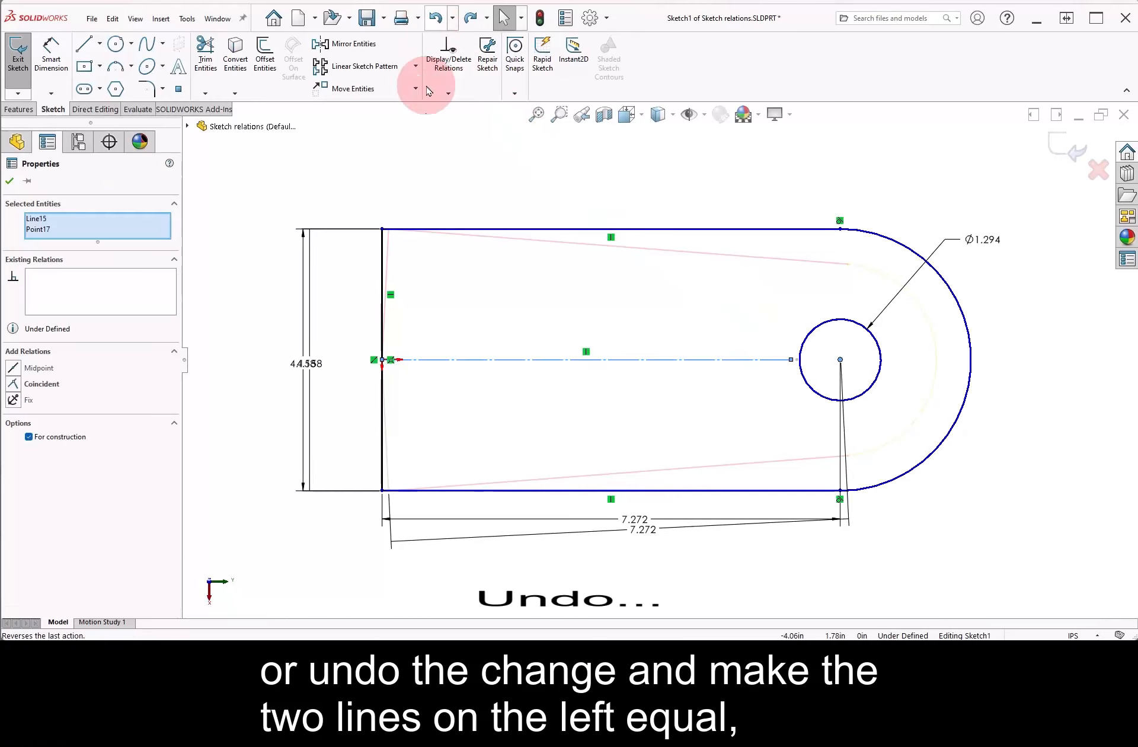
# Try an equal relation between the two segments of the left edge, and undo it.
pyautogui.click(382, 315)
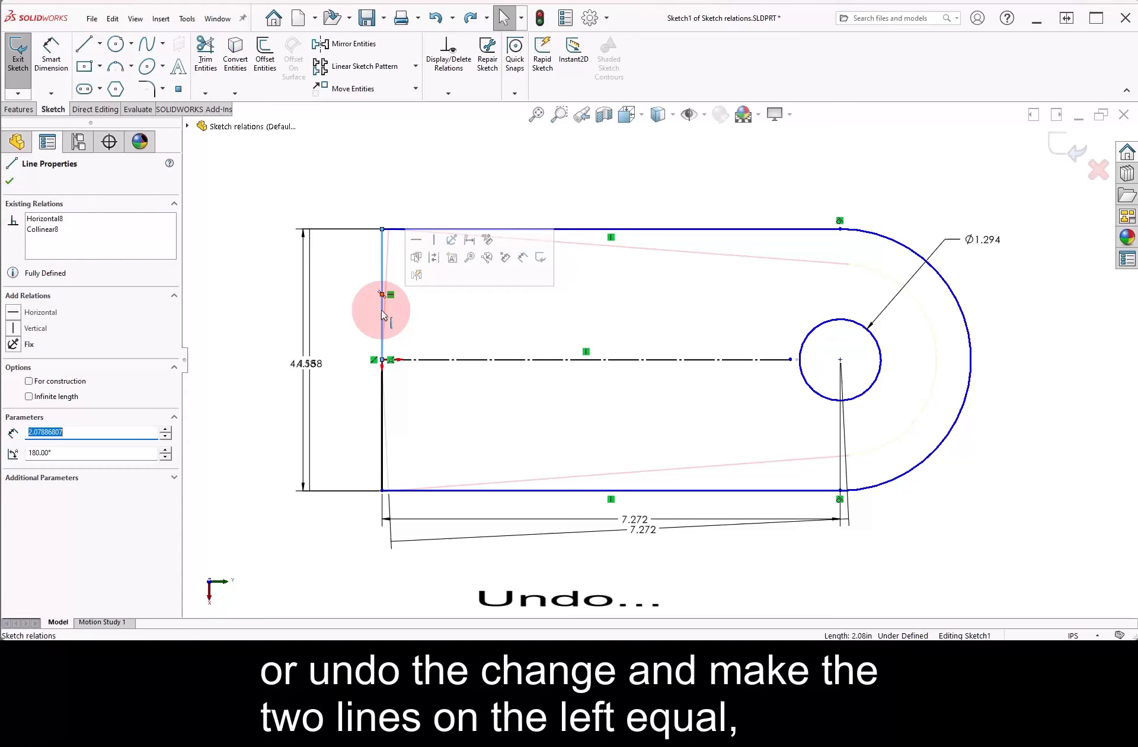
pyautogui.keyDown('ctrl'); pyautogui.click(384, 418); pyautogui.keyUp('ctrl')
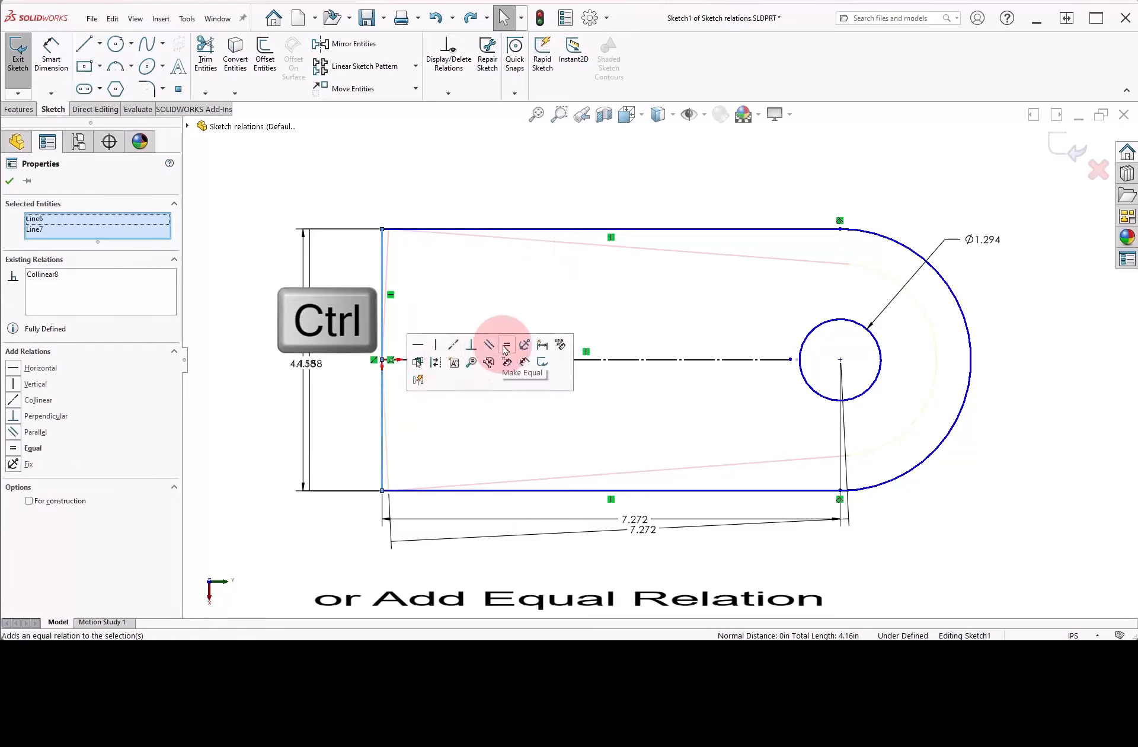
pyautogui.click(506, 348)
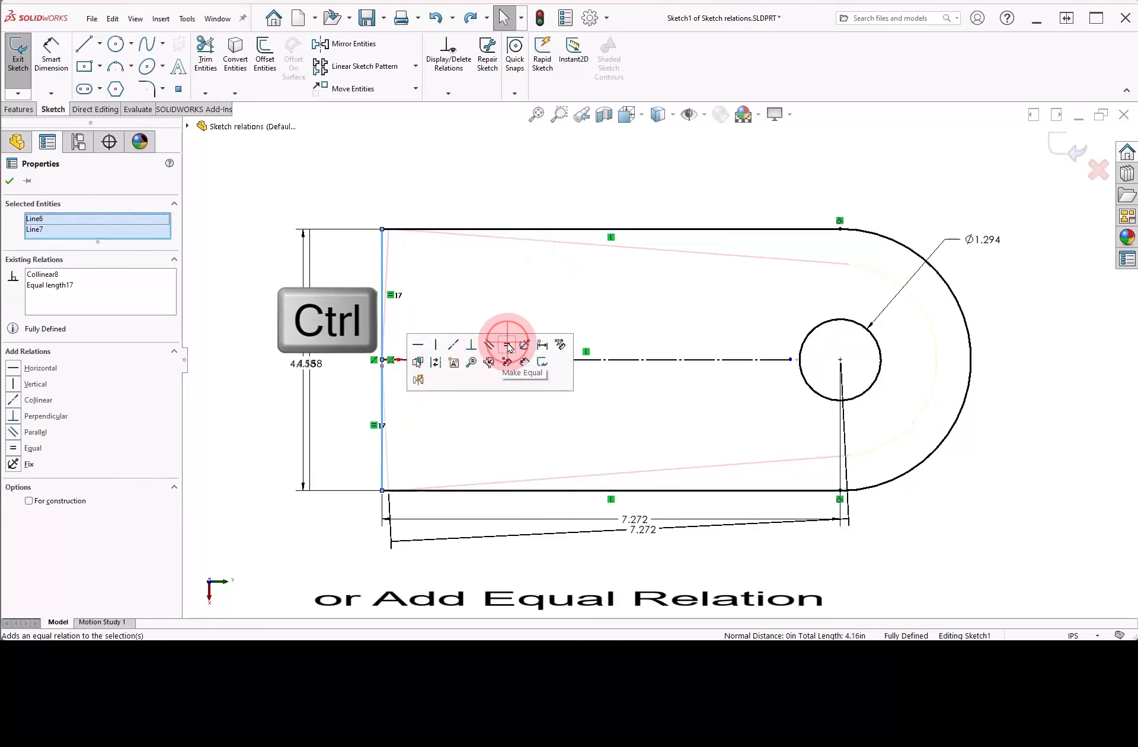
pyautogui.click(513, 301)
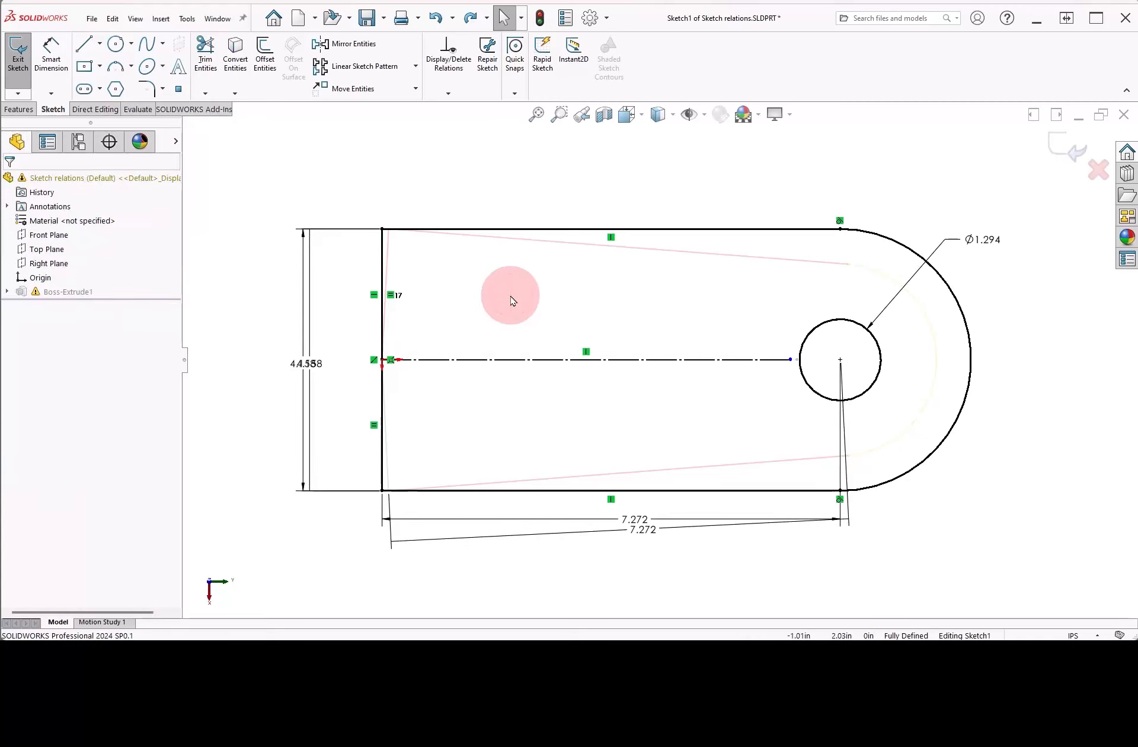
pyautogui.click(436, 20)
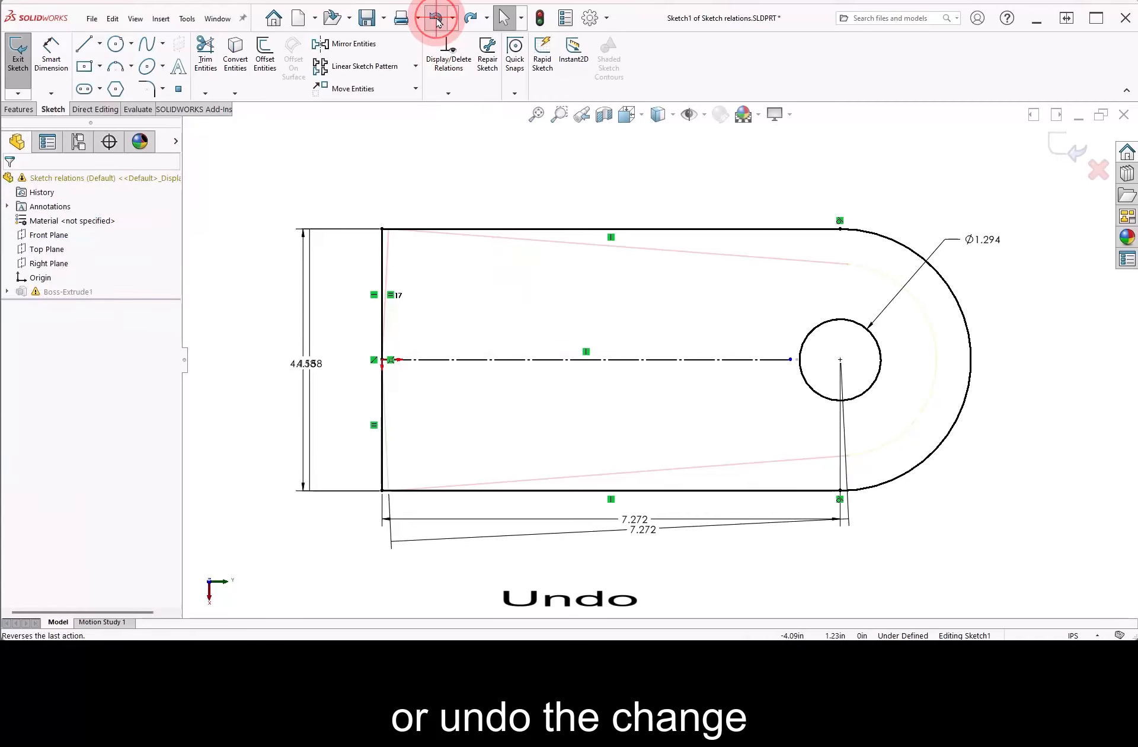
# Make the top and bottom lines symmetric about the construction line and exit the sketch.
pyautogui.click(673, 185)
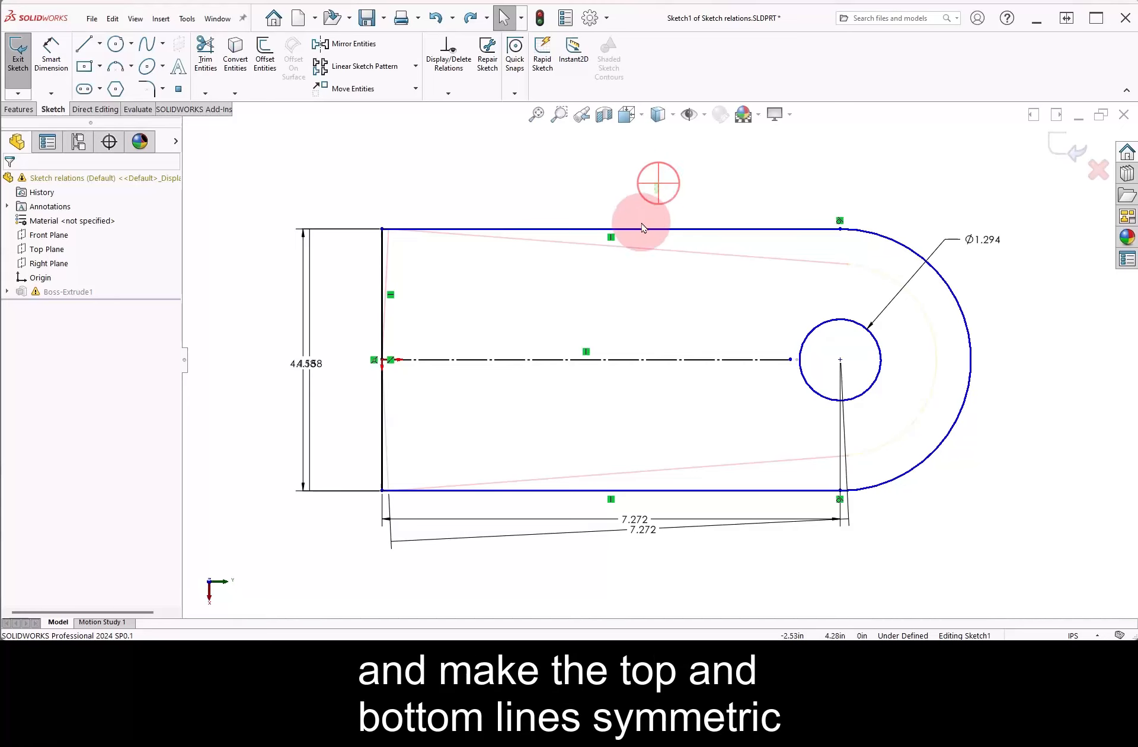
pyautogui.moveTo(658, 183); pyautogui.dragTo(537, 505)
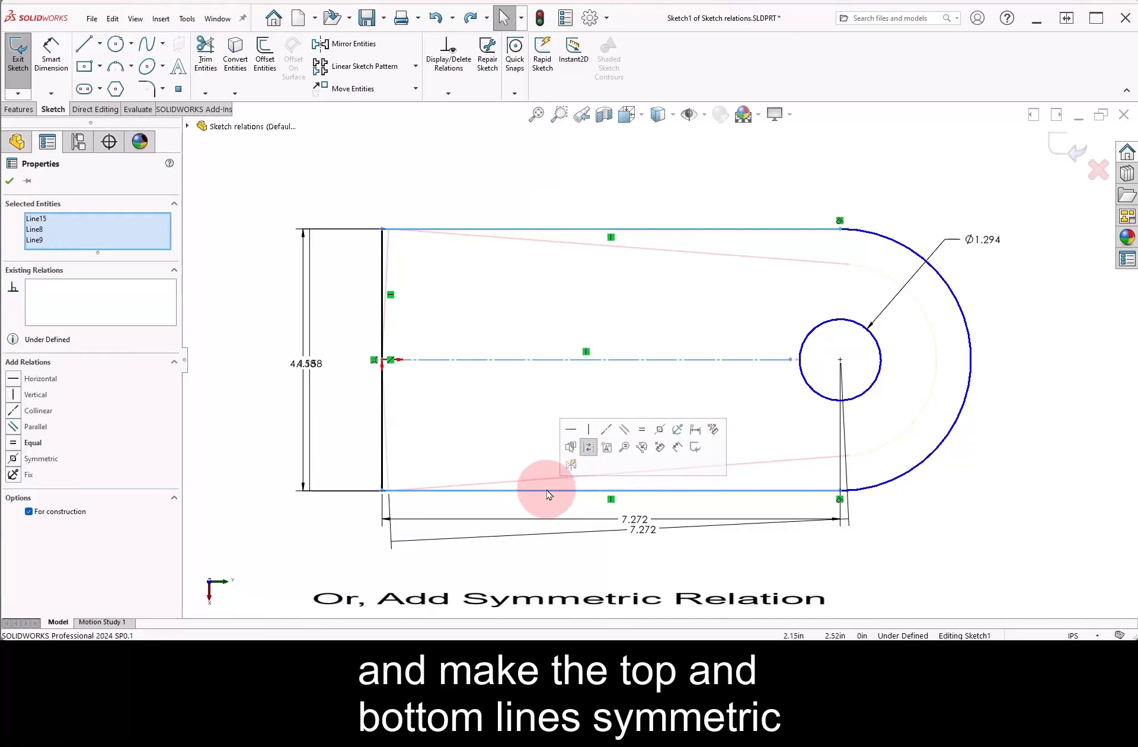
pyautogui.click(662, 431)
pyautogui.click(682, 323)
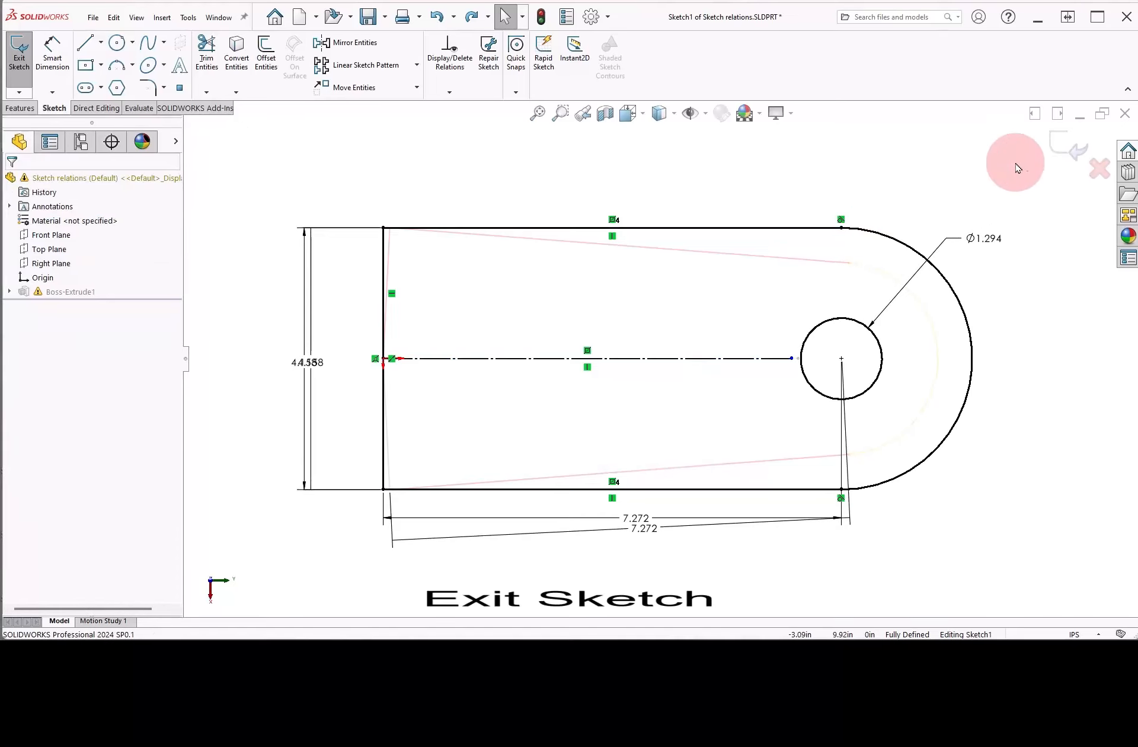
pyautogui.click(1063, 148)
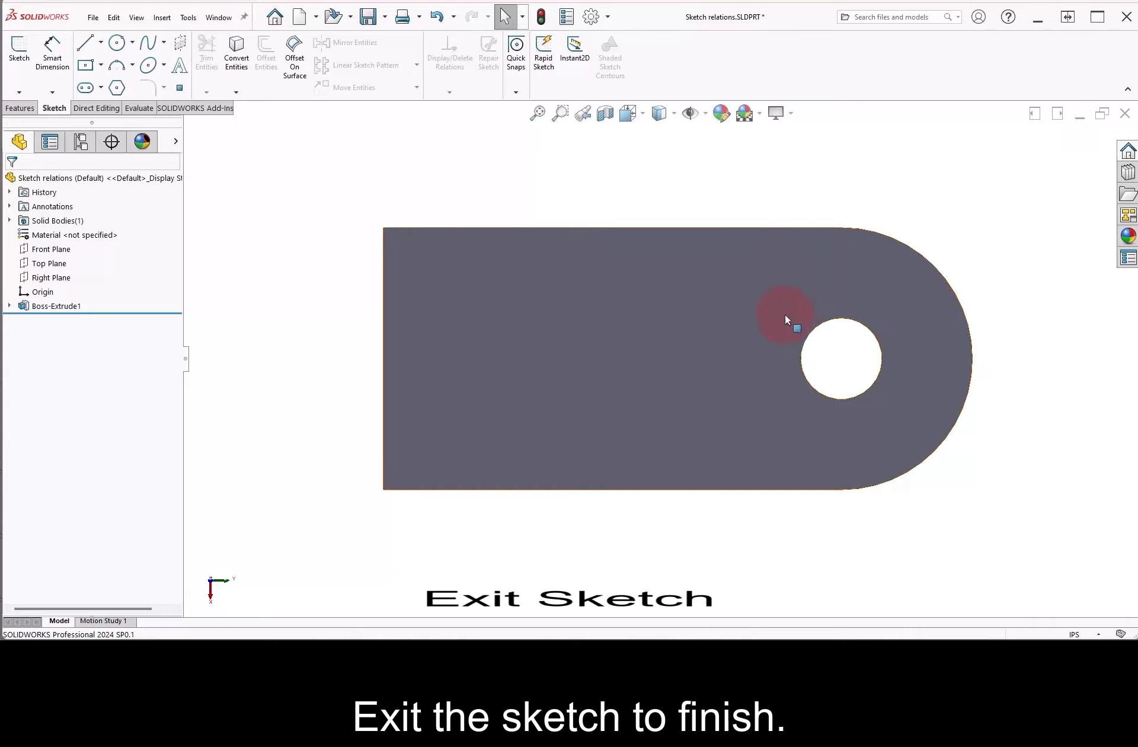
pyautogui.moveTo(785, 314)
pyautogui.mouseDown(button='middle')
pyautogui.moveTo(828, 245)
pyautogui.moveTo(775, 160)
pyautogui.moveTo(792, 188)
pyautogui.mouseUp(button='middle')
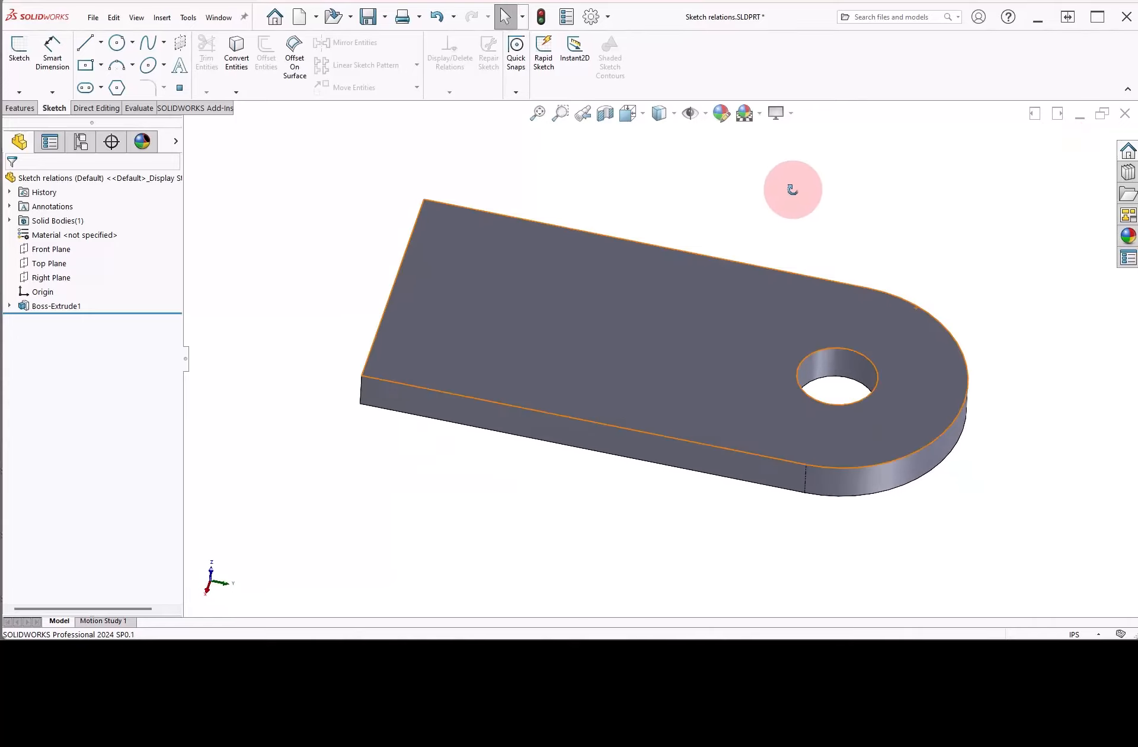